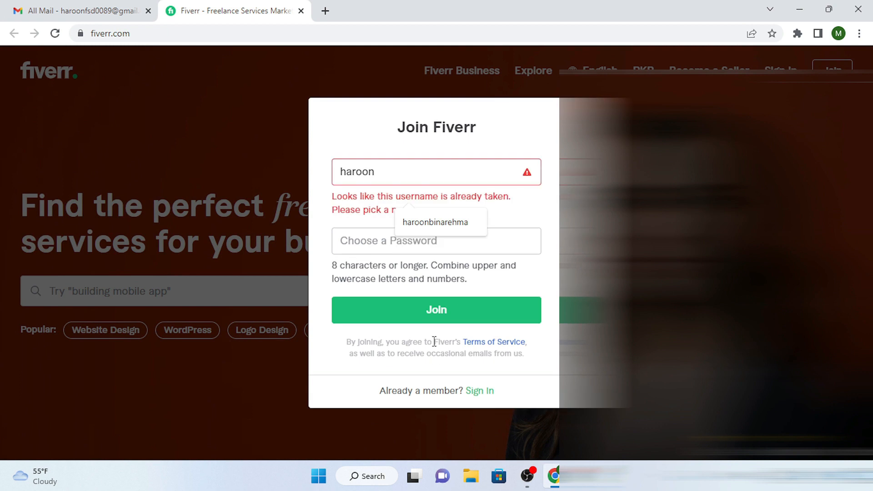
- Finish the username with 1124, enter a password, join Fiverr, and check Gmail for the activation email
key(BackSpace)
text(1124)
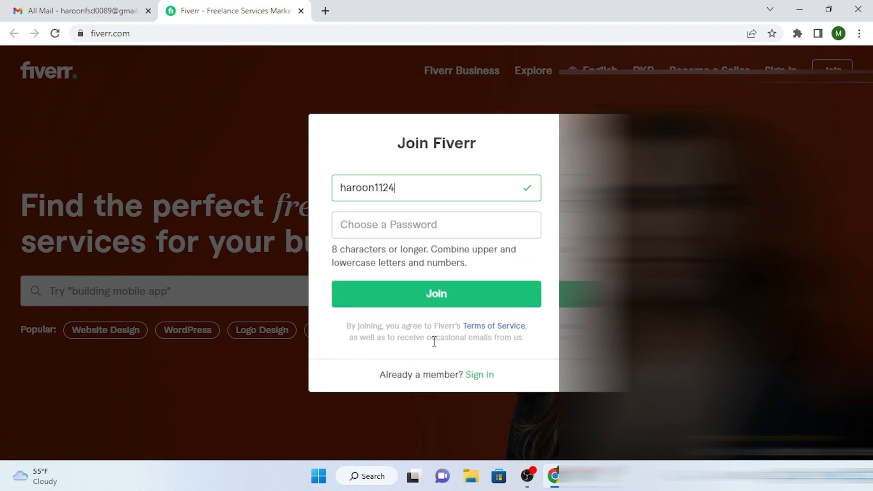
click(439, 217)
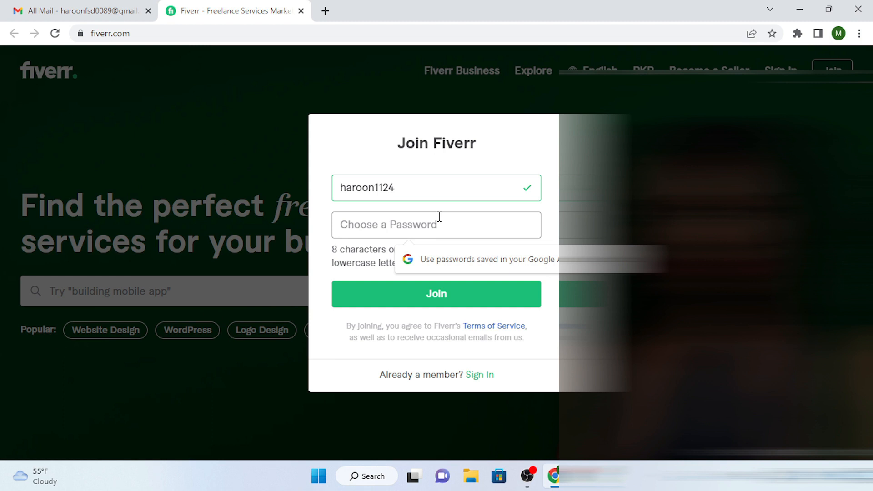
click(460, 295)
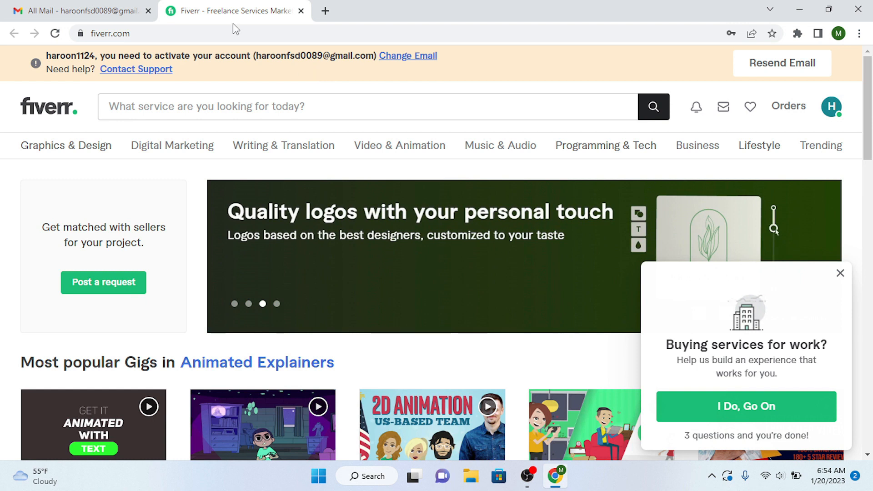
click(87, 11)
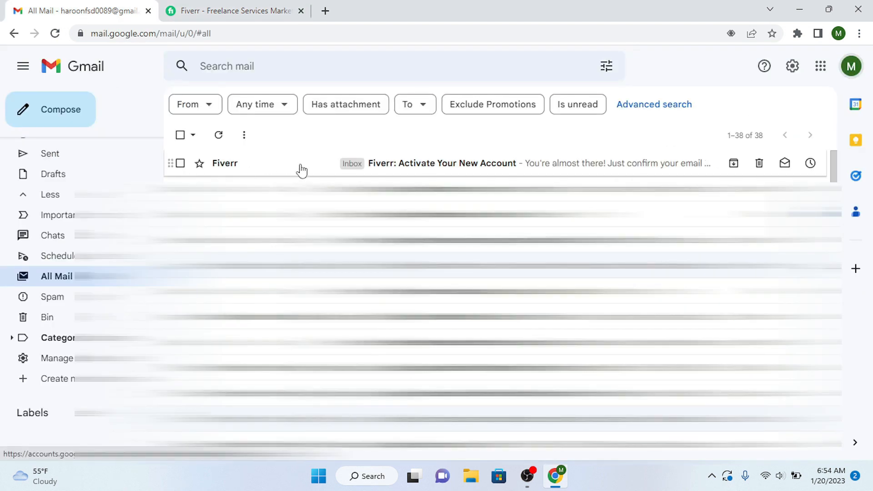
- Open the Fiverr activation email in Gmail and follow its Activate Your Account link
click(301, 171)
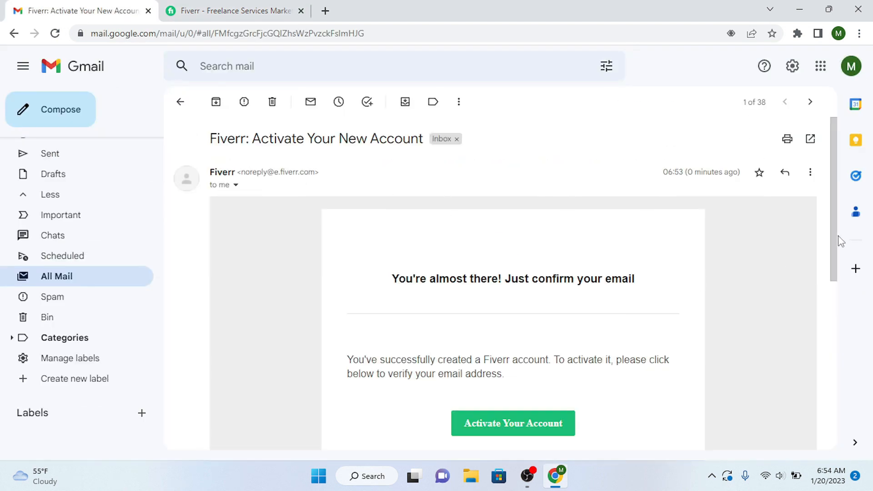
drag(836, 243, 846, 286)
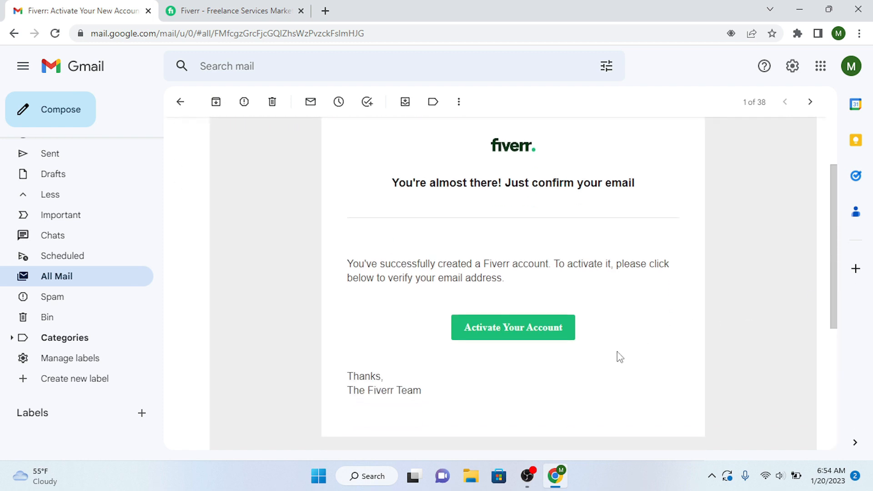
click(523, 335)
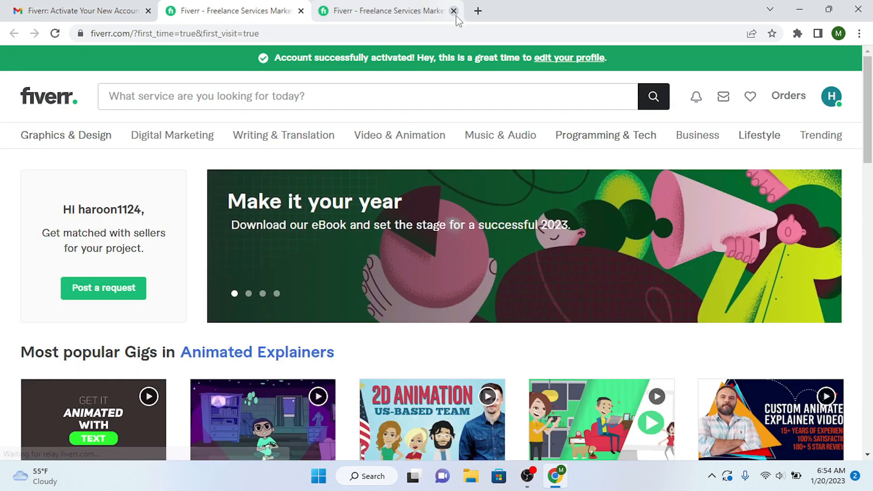
- Close the extra tab, go to the profile page from the avatar menu, and start choosing a profile picture
click(454, 10)
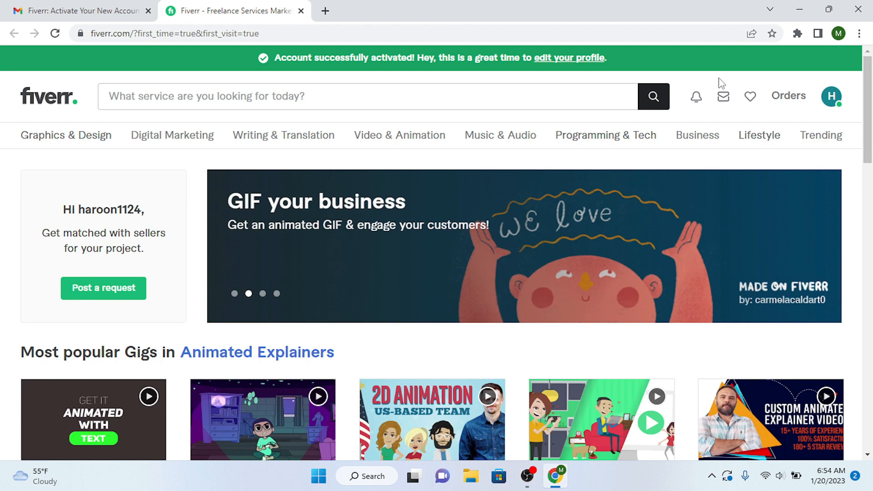
click(831, 100)
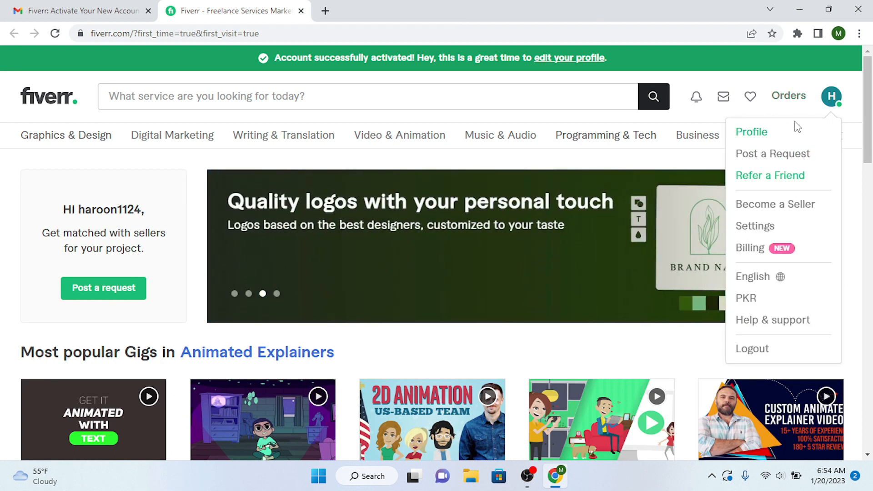
click(758, 141)
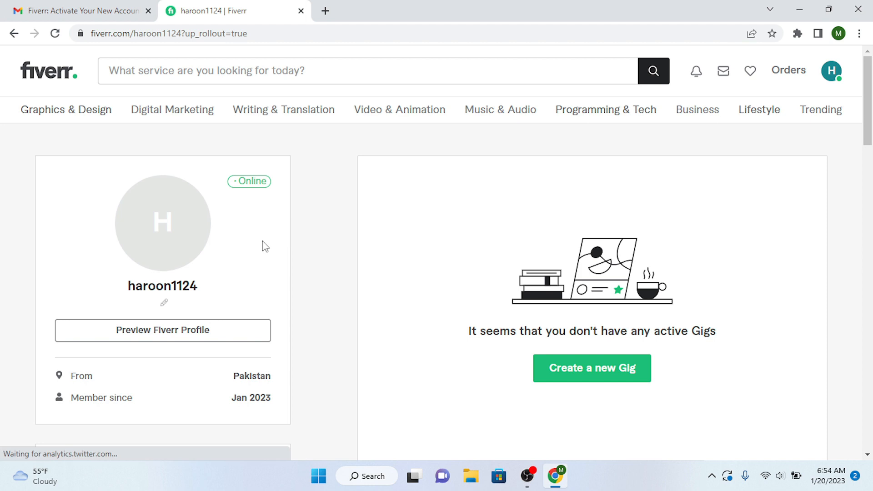
click(154, 232)
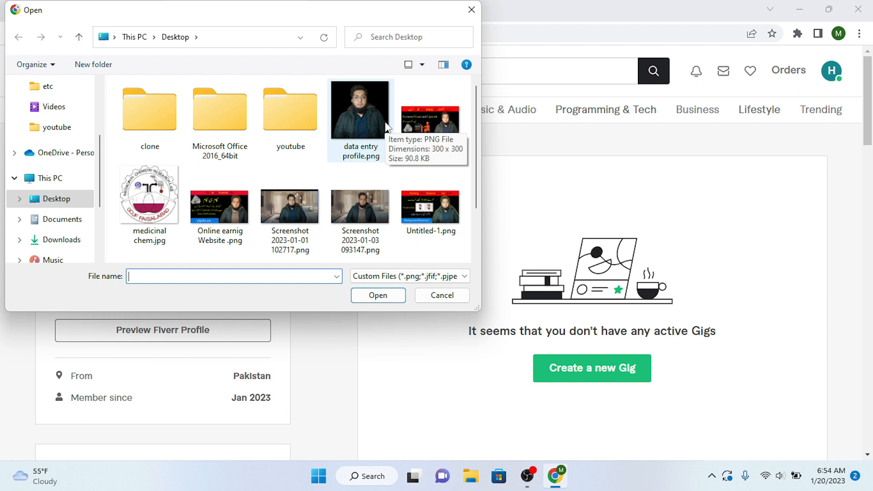
- Set data entry profile.png as the profile photo and start creating a new Gig
double_click(355, 110)
mouse_move(354, 110)
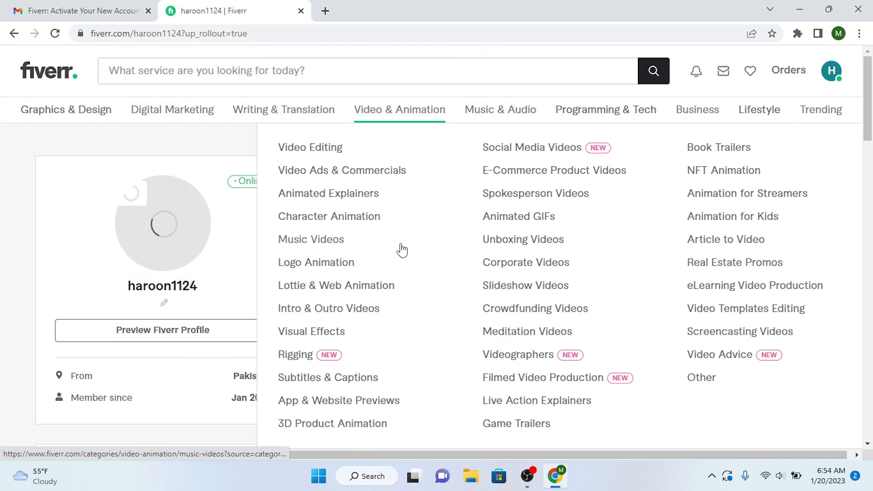
scroll(872, 140, down, 2)
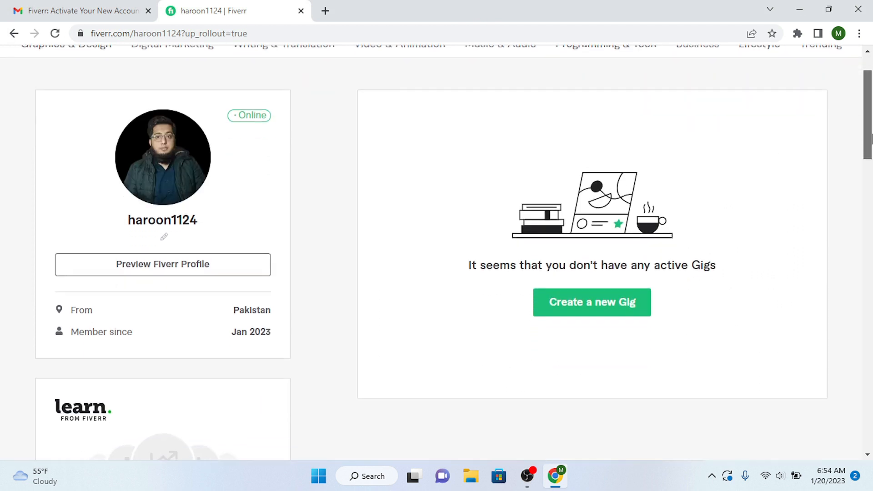
scroll(871, 140, down, 3)
scroll(871, 134, up, 3)
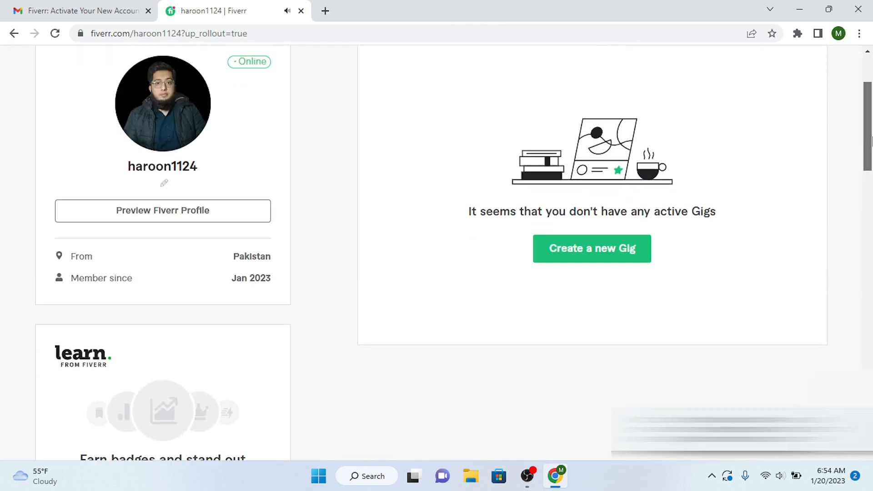
scroll(500, 315, up, 2)
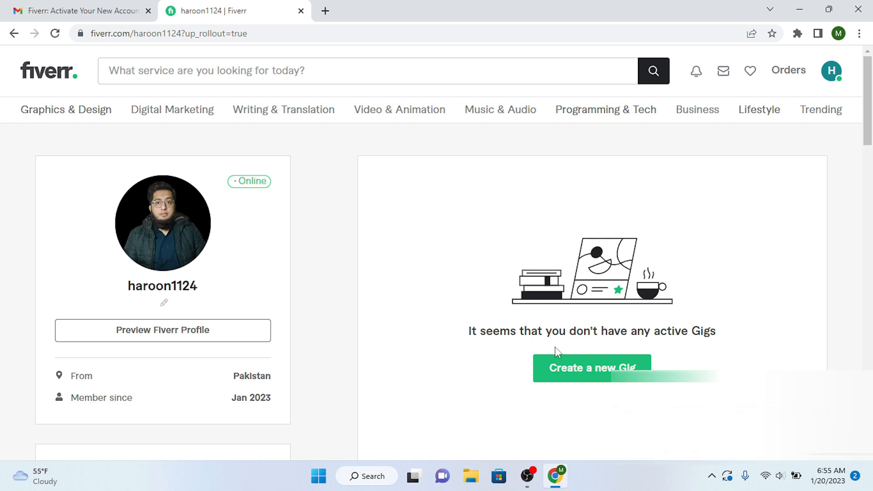
click(580, 373)
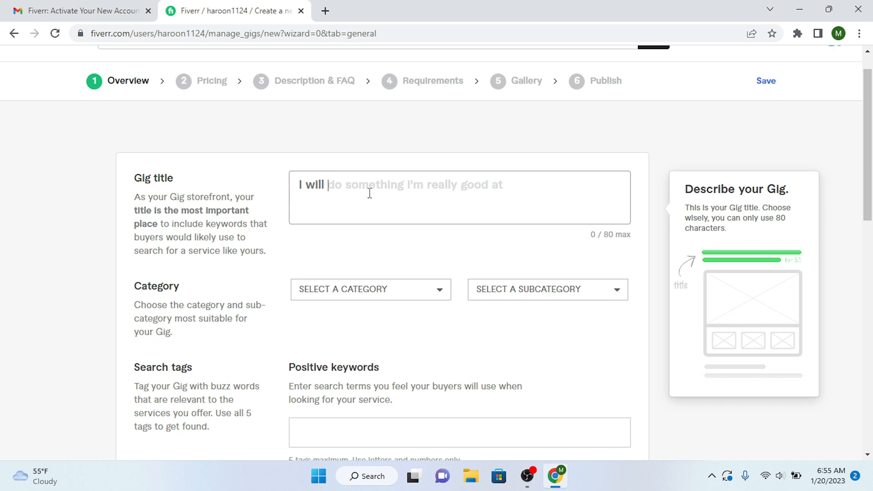
- Paste the title 'I will do data entry job for you' and pick category Data > Data Entry
text(do data entry job for you)
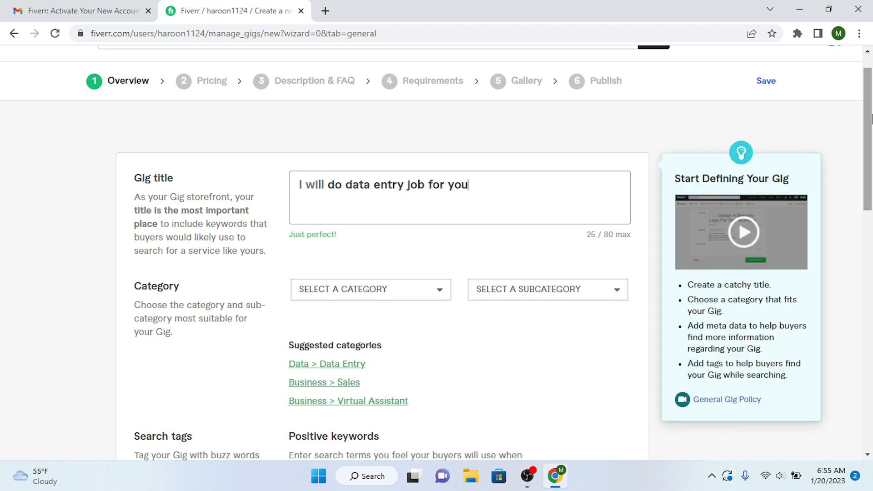
scroll(872, 119, down, 2)
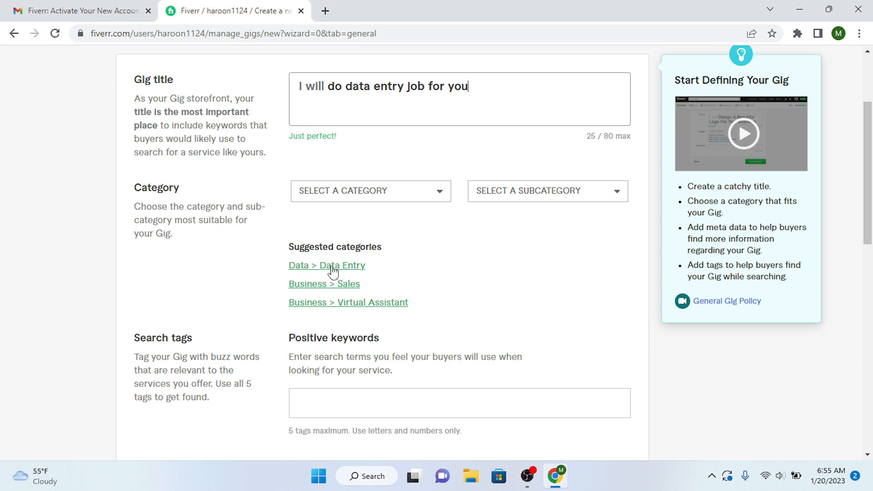
click(304, 268)
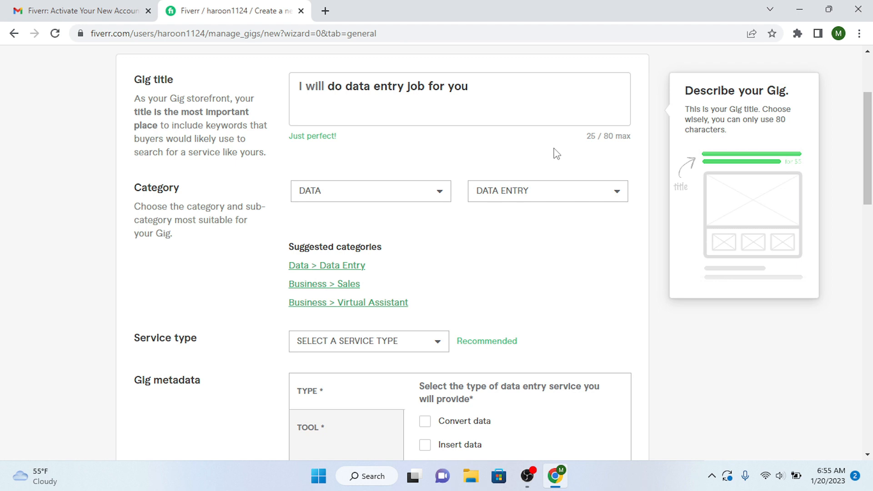
- Set service type COPY PASTE and tick industries Agriculture, Construction, Education and Gaming
scroll(402, 153, down, 4)
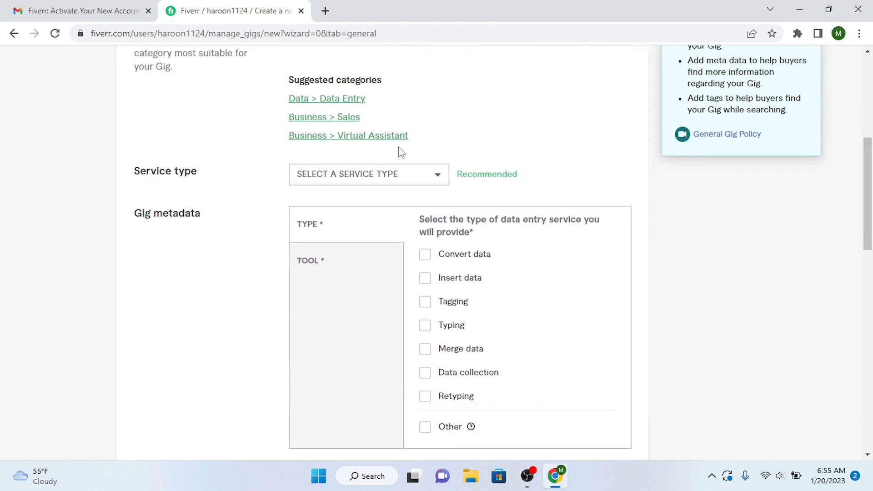
click(440, 176)
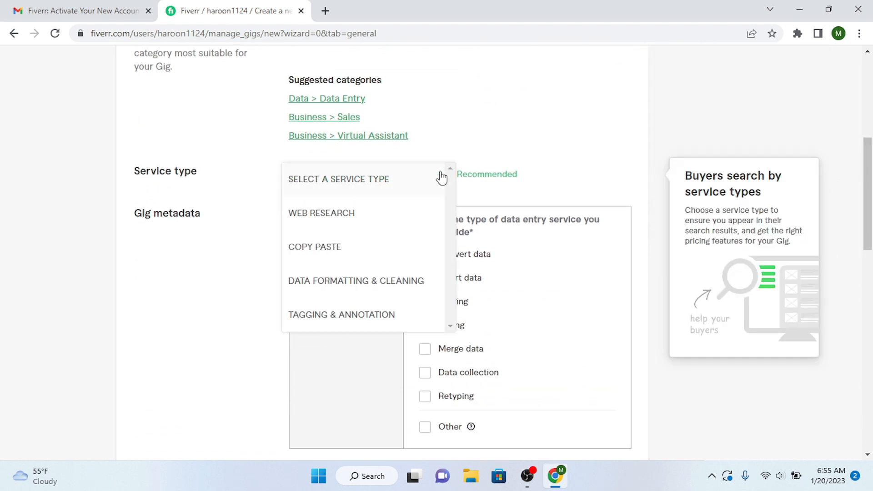
click(333, 247)
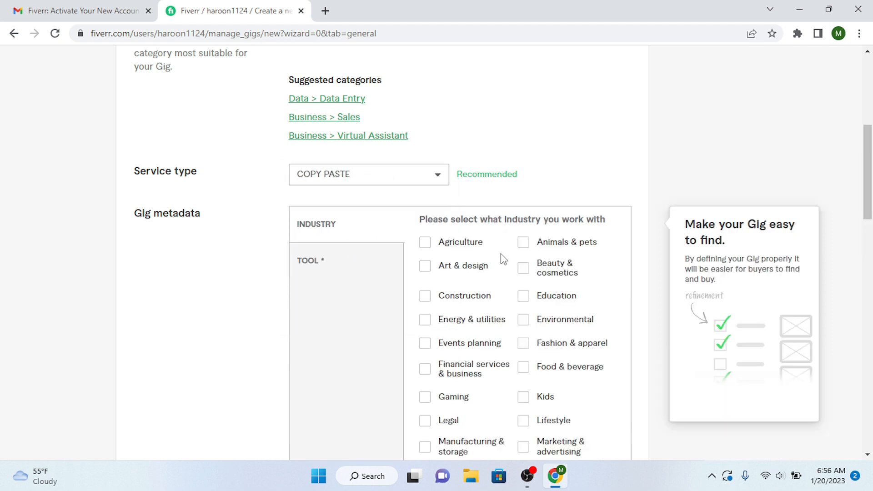
drag(870, 184, 871, 209)
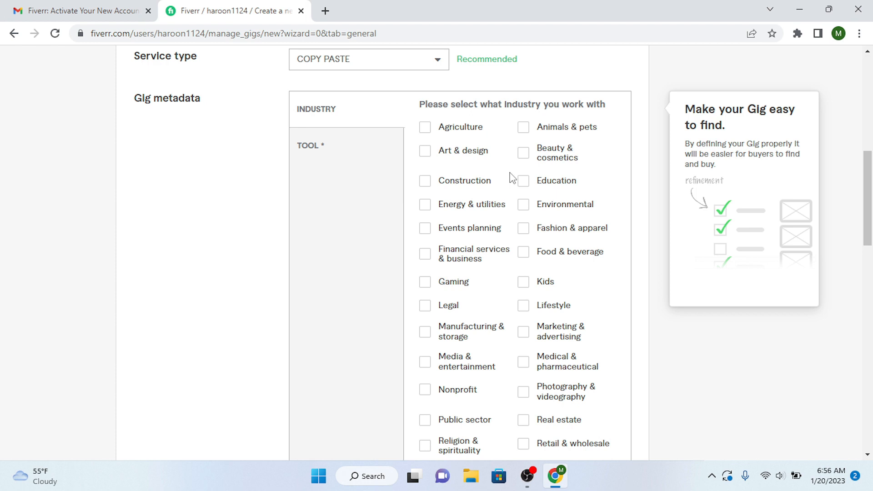
click(426, 130)
click(426, 183)
click(523, 181)
click(425, 283)
- Add the search tags DATA ENTRY and DATA MINI and save the Gig overview
drag(872, 223, 872, 326)
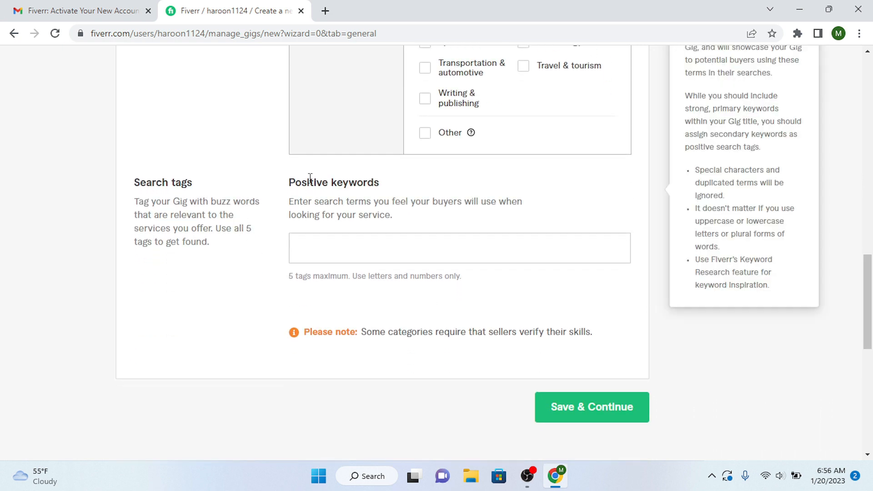
click(373, 259)
text(data)
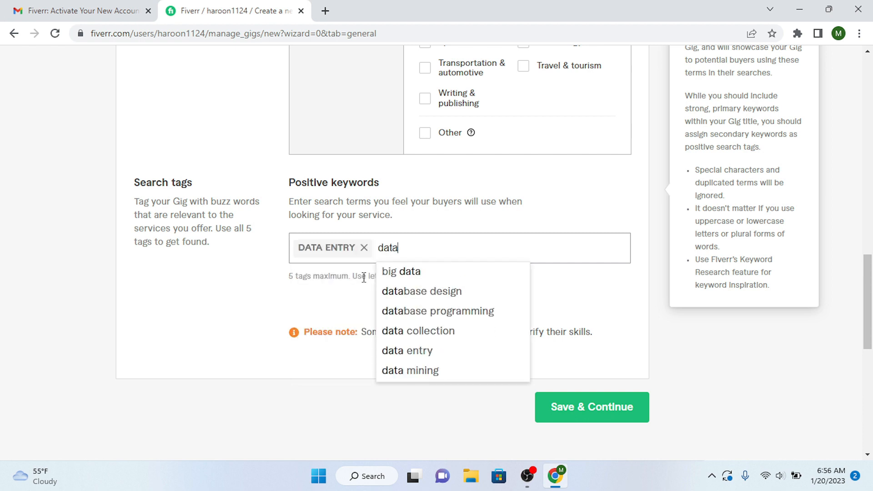
text(mini)
key(Return)
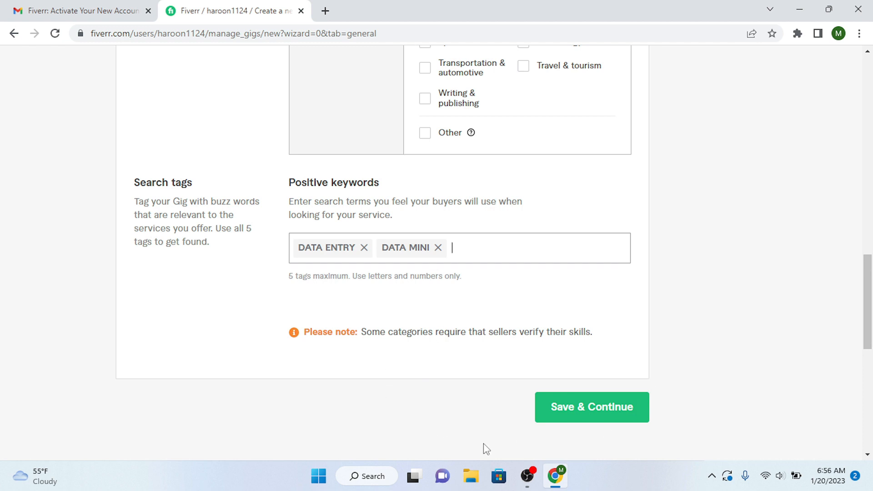
click(583, 412)
drag(872, 148, 872, 204)
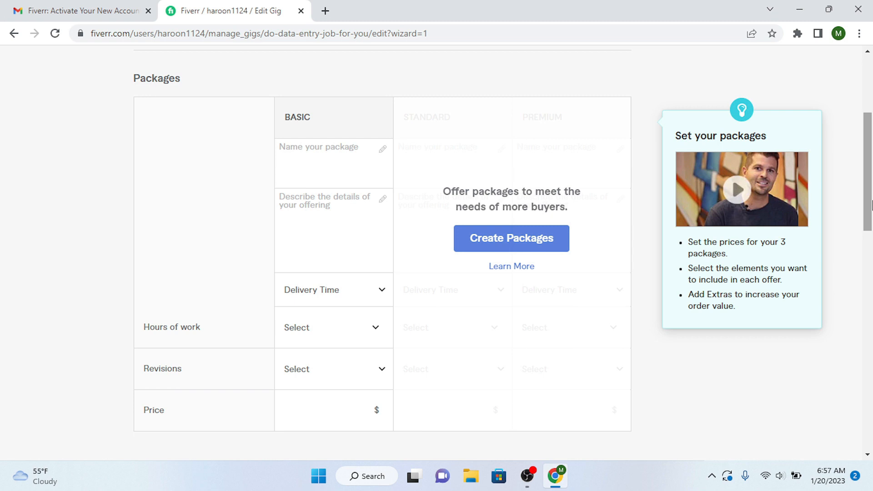
- Name the Basic package 'basic' and describe it as writing 500 words
drag(872, 205, 872, 211)
click(313, 135)
text(basic)
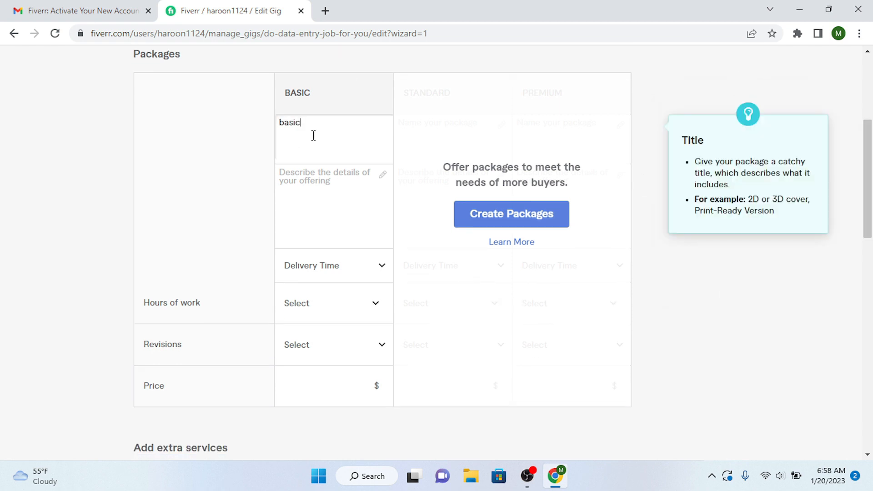
click(309, 180)
text(Iw)
text(will write )
text(500)
text( words for you)
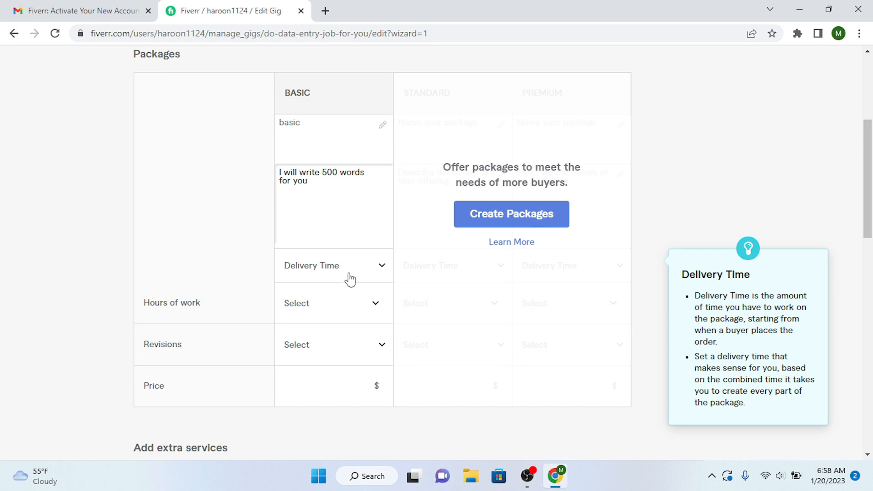
- Give Basic 1-day delivery, 2 hours, unlimited revisions and a $5 price, then enable Standard and Premium packages
click(350, 278)
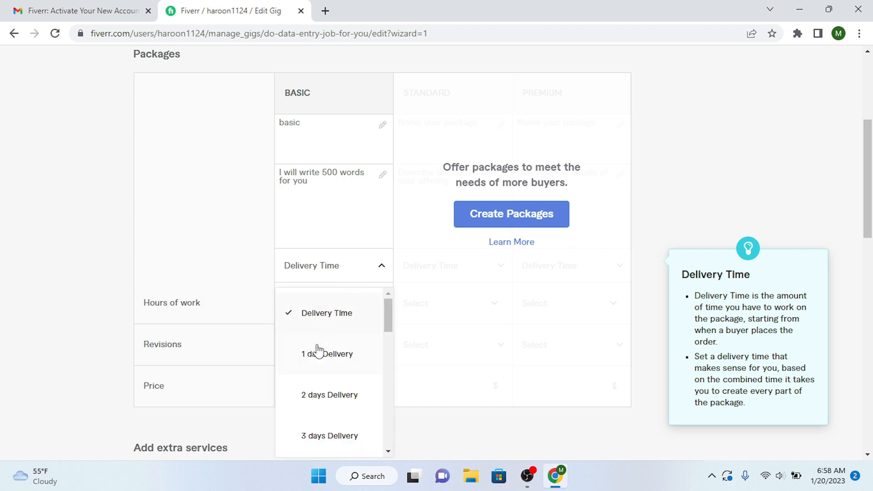
click(313, 360)
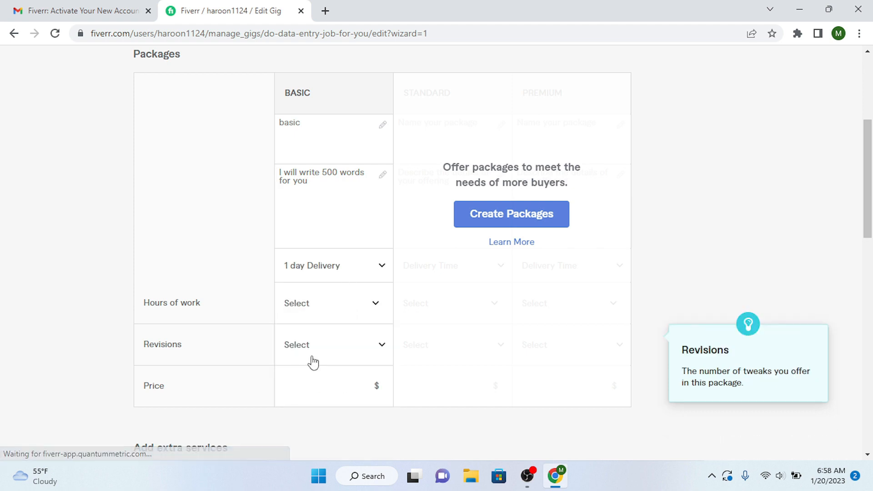
click(385, 313)
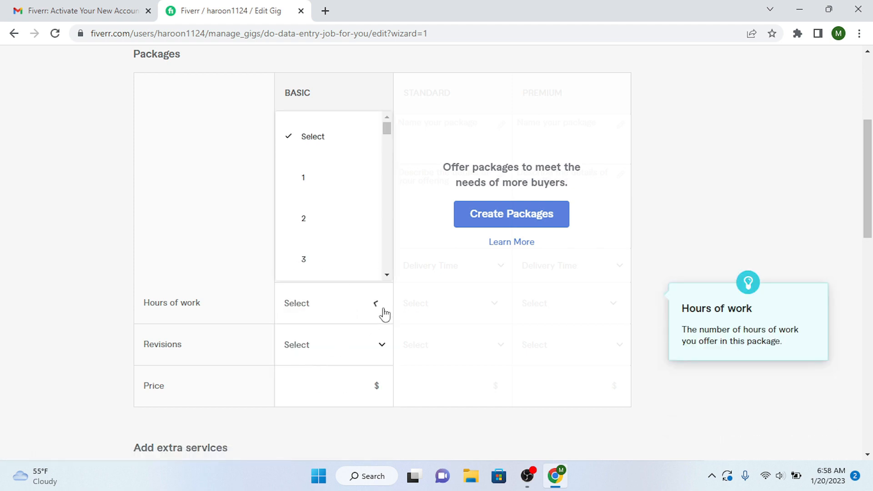
click(306, 225)
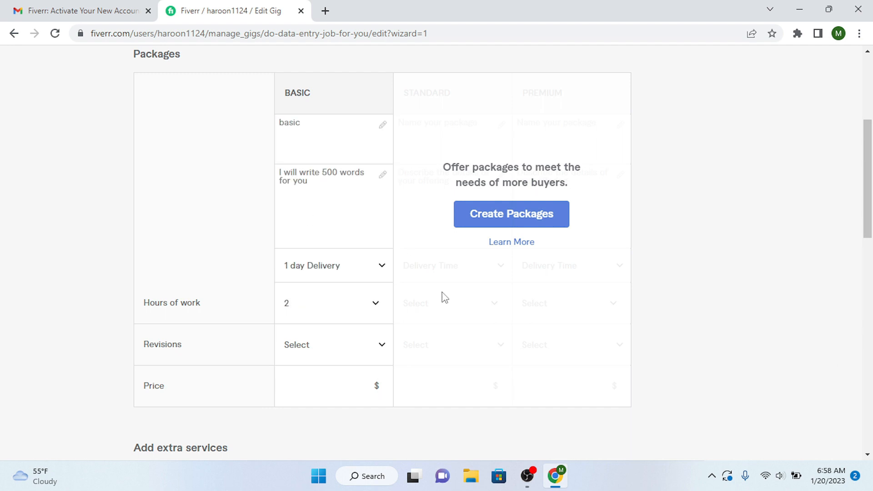
click(354, 349)
drag(388, 209, 390, 309)
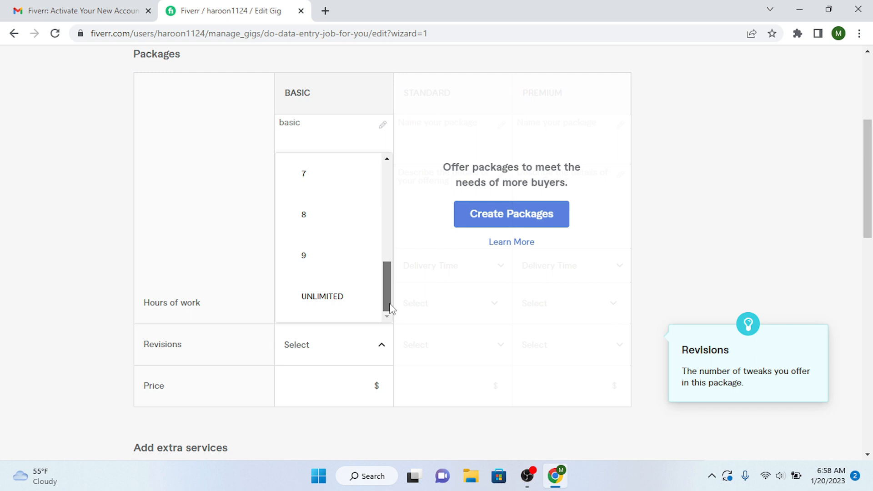
click(337, 299)
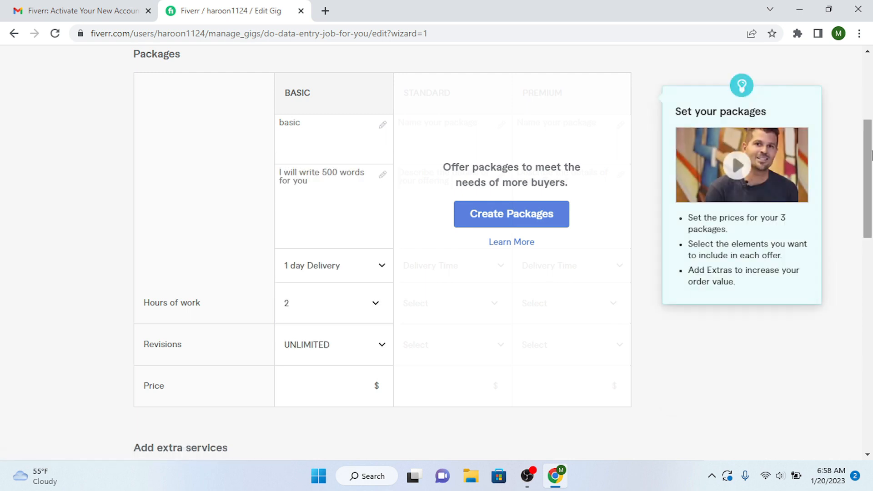
drag(869, 155, 871, 200)
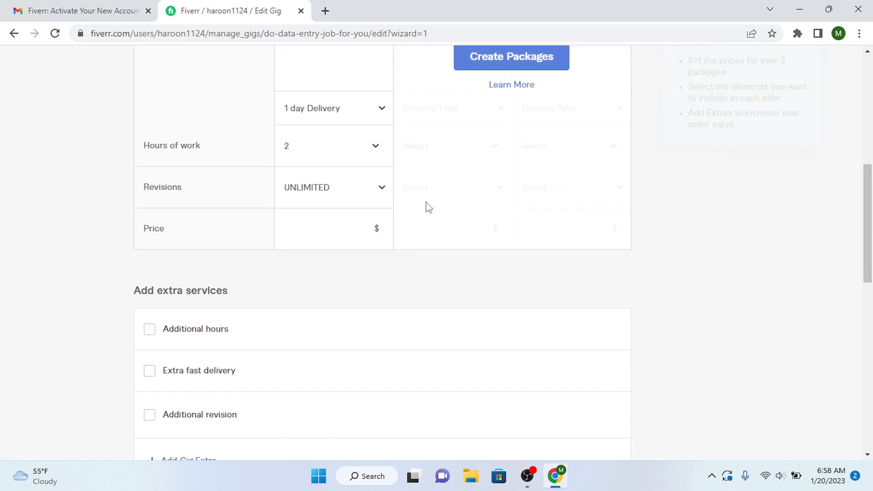
click(360, 228)
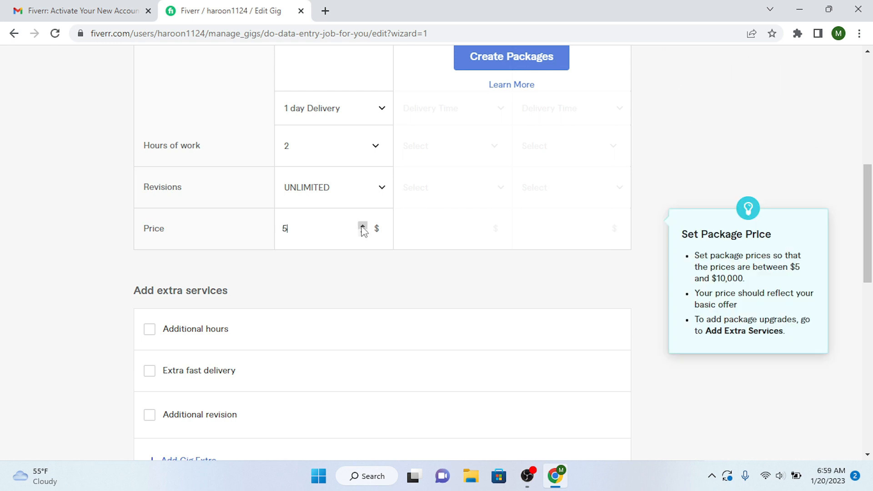
drag(870, 218, 871, 139)
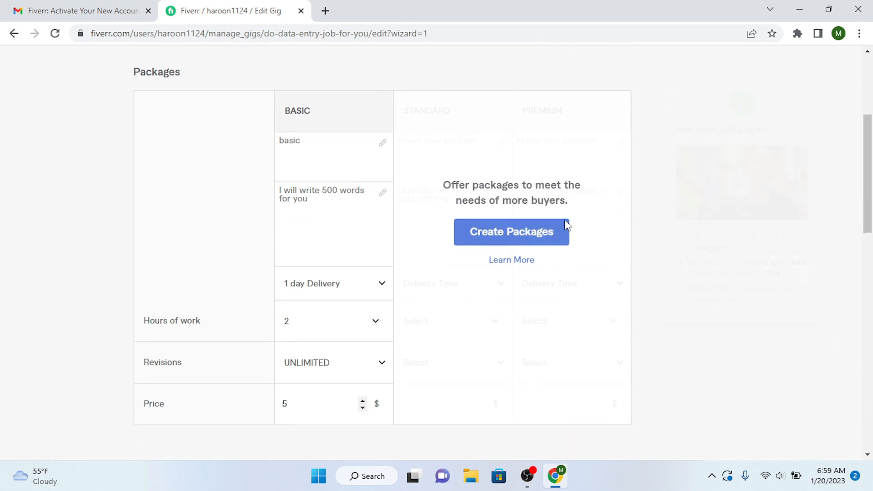
click(552, 235)
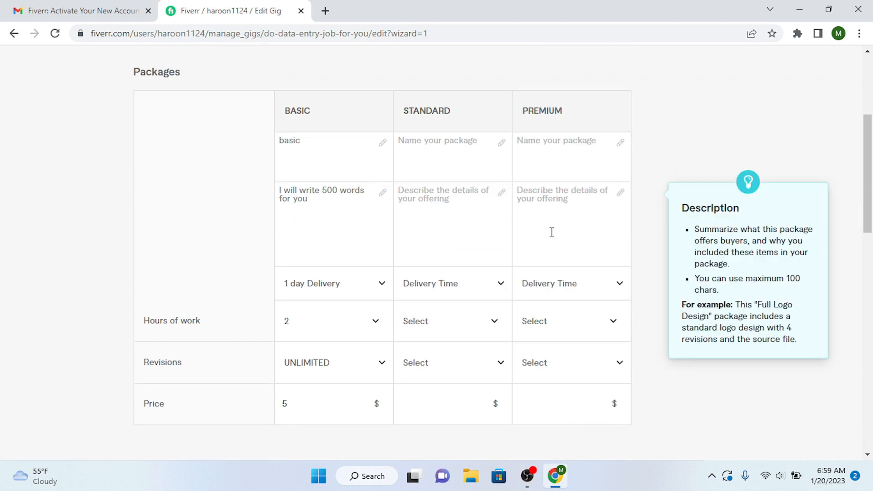
- Name the Standard package and describe it as 'I will write 1000 words for you'
click(438, 158)
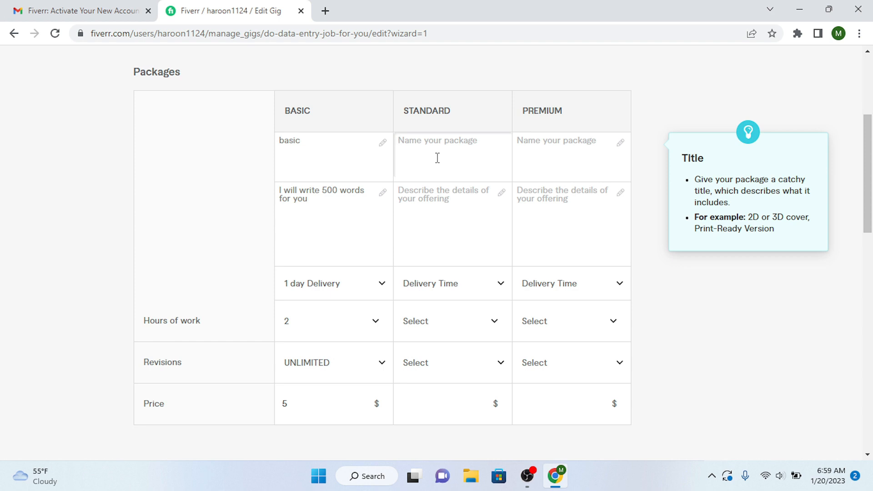
text(Sat)
text(andard)
click(437, 214)
text(I will write 1000)
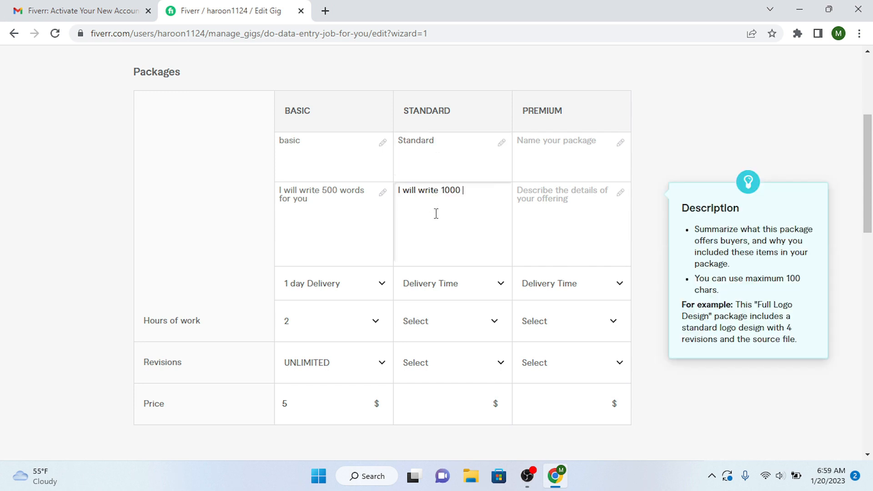
text( words for you)
- Name the Premium package and describe it as '1500 words for you'
click(555, 154)
text(Premium)
click(566, 199)
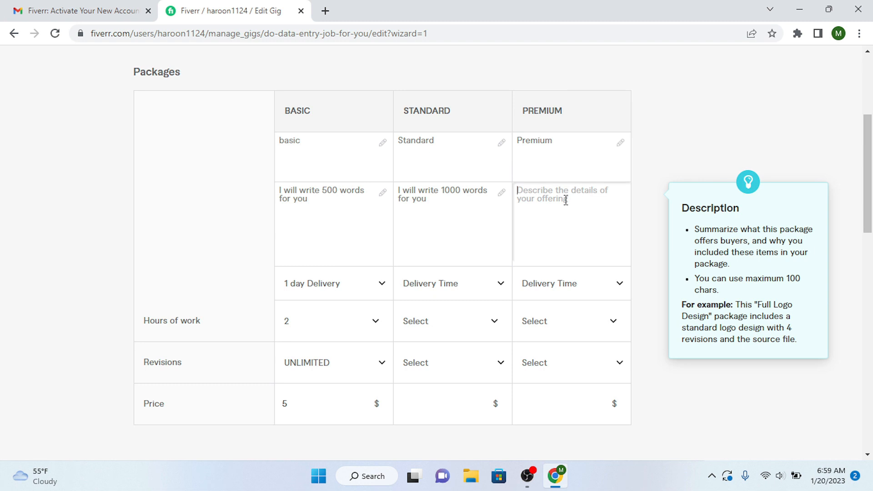
text(15)
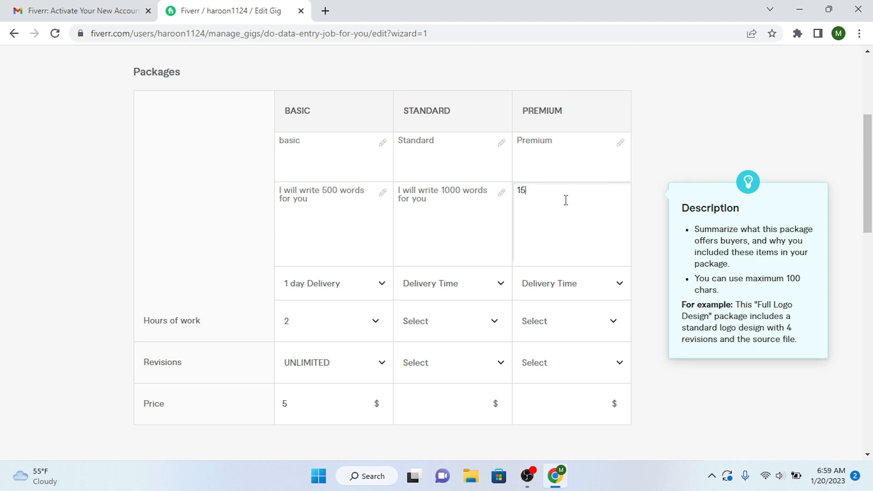
text(000words for you)
click(486, 290)
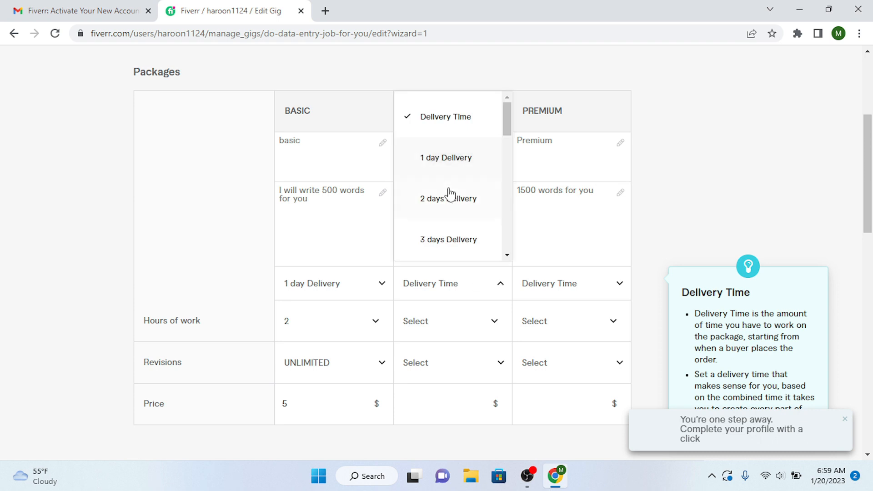
- Give Standard 2-day delivery with 4 hours of work and Premium 3-day delivery with 6 hours
click(448, 207)
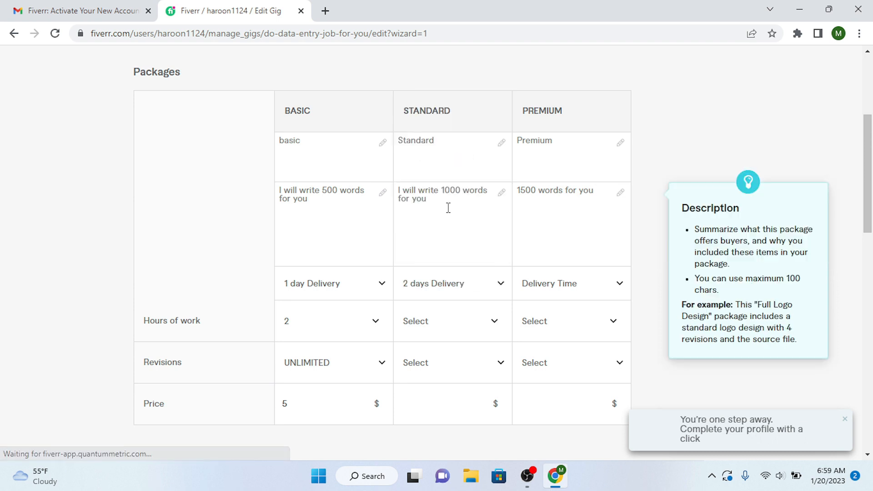
click(579, 283)
click(562, 242)
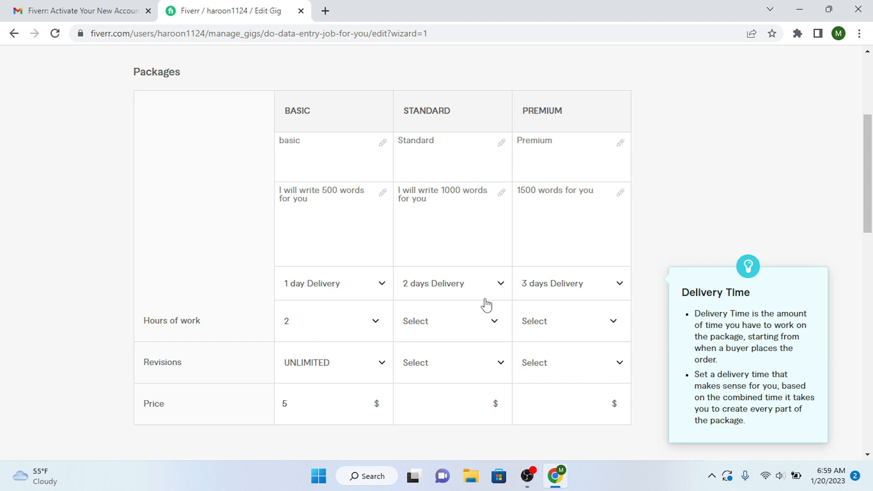
click(482, 323)
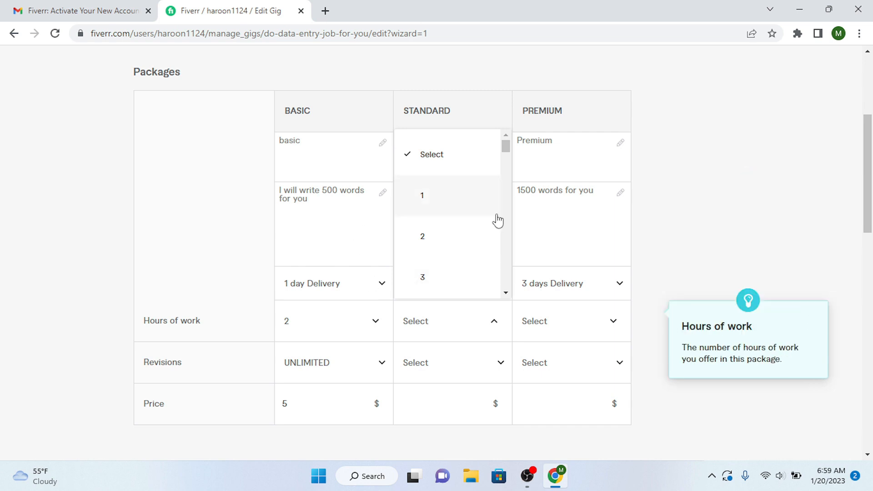
drag(505, 146, 505, 156)
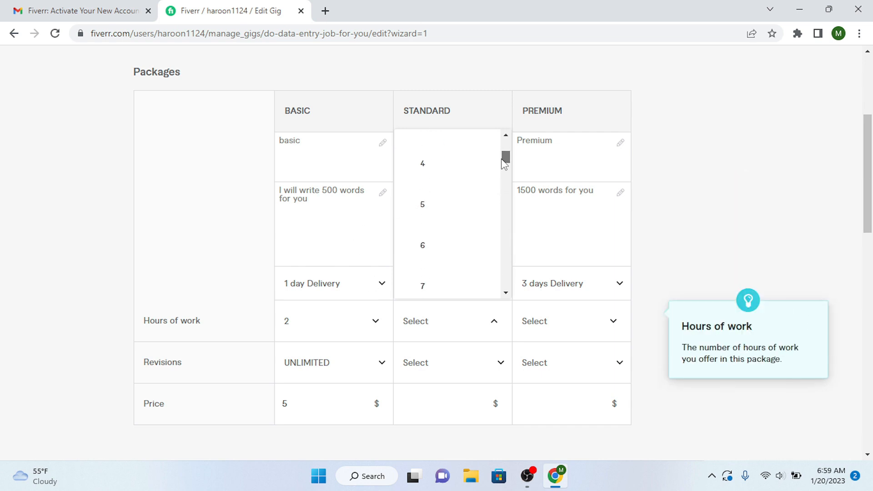
click(458, 164)
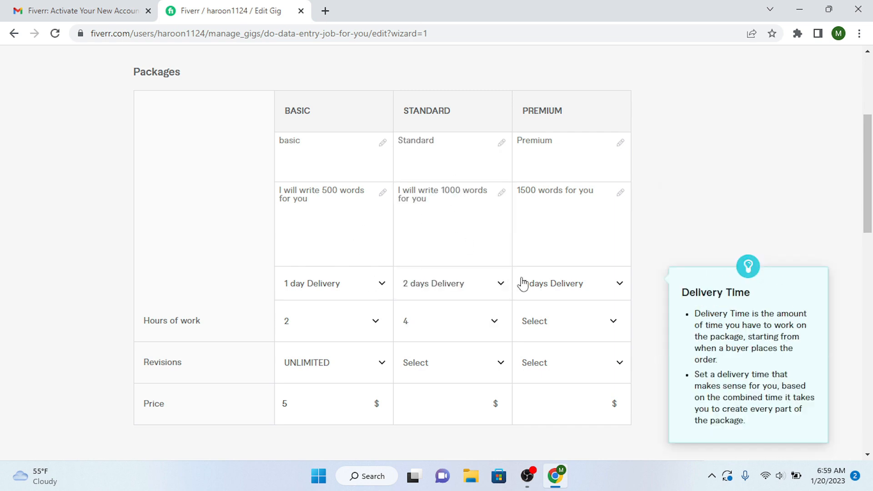
click(551, 317)
drag(624, 151, 625, 159)
click(560, 291)
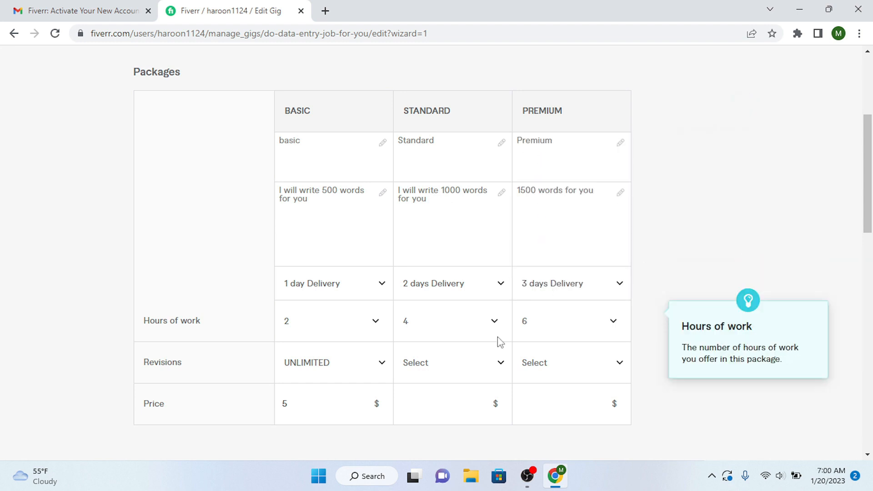
- Set UNLIMITED revisions for both the Standard and Premium packages
click(489, 373)
drag(506, 227, 524, 335)
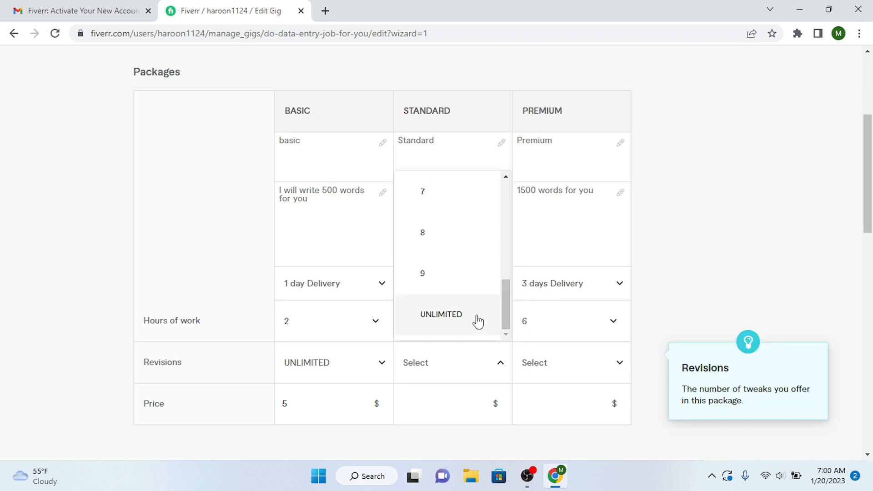
click(456, 319)
click(569, 372)
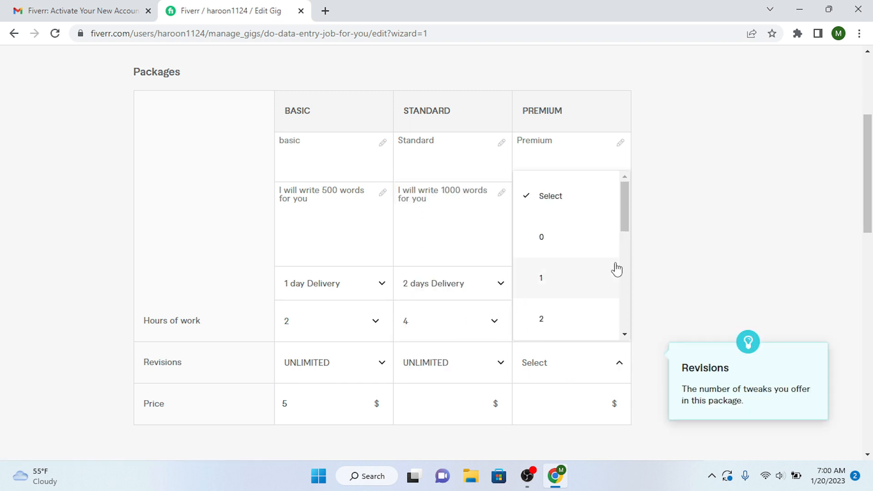
drag(626, 210, 625, 318)
click(560, 315)
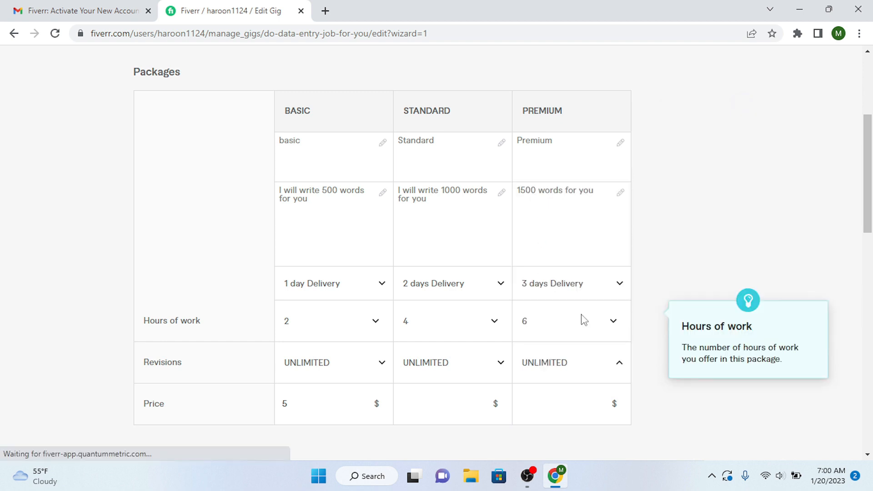
- Price Standard at $10 and Premium at $20, then save the pricing step
scroll(477, 210, down, 3)
click(457, 245)
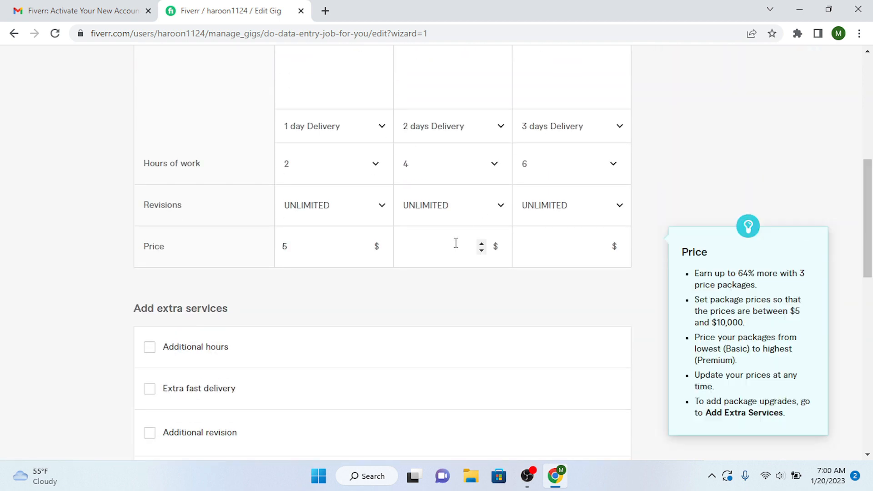
text(10)
click(534, 246)
text(20)
scroll(872, 187, down, 1)
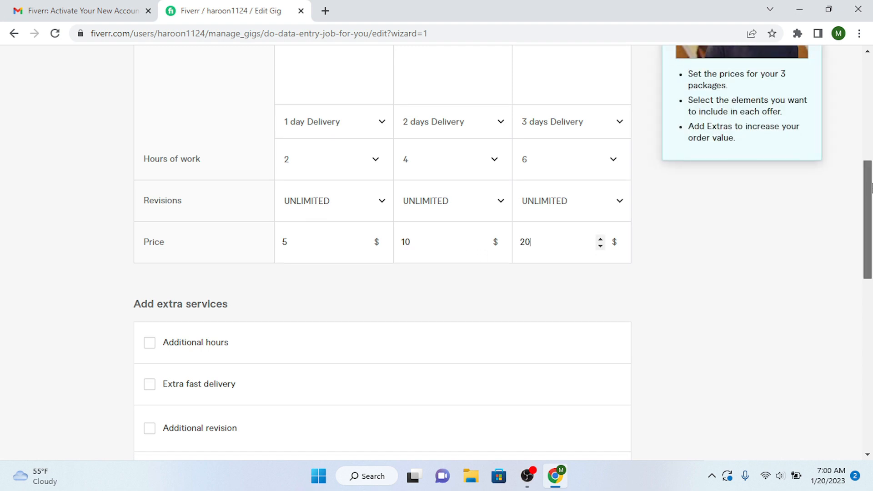
scroll(872, 186, down, 5)
click(614, 300)
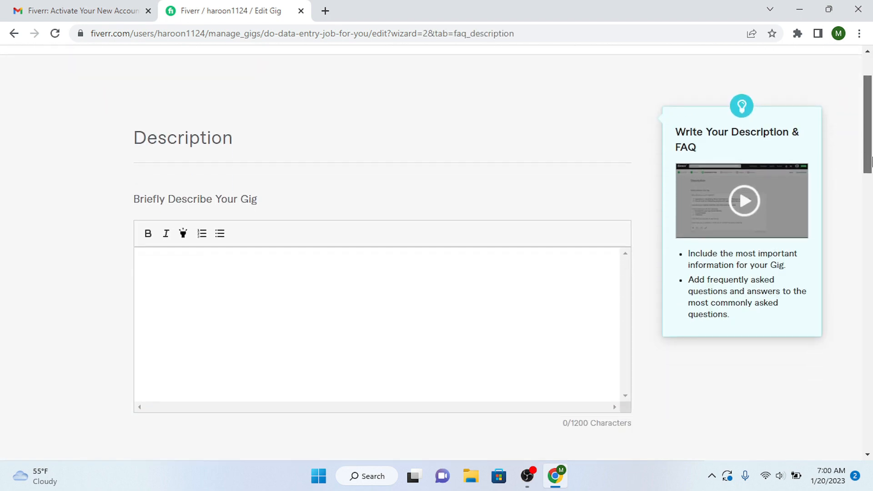
- Paste the prepared 986-character Gig description and save the Description step
scroll(433, 199, down, 3)
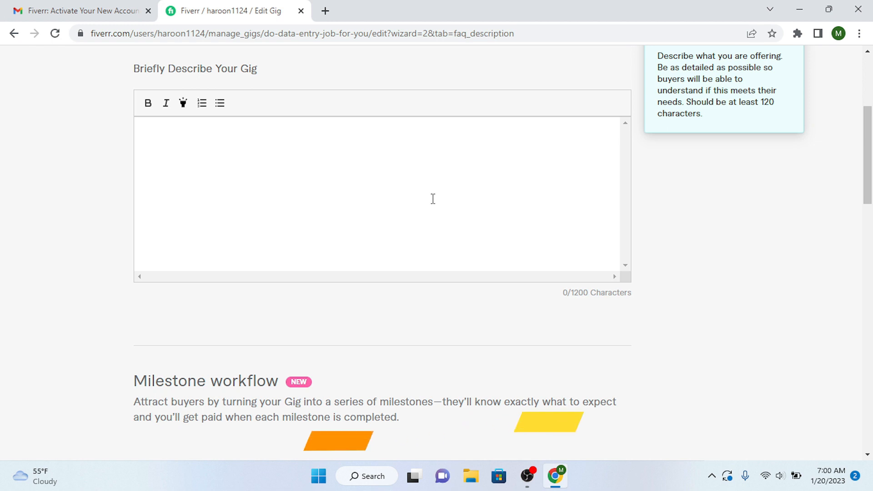
key(ctrl+v)
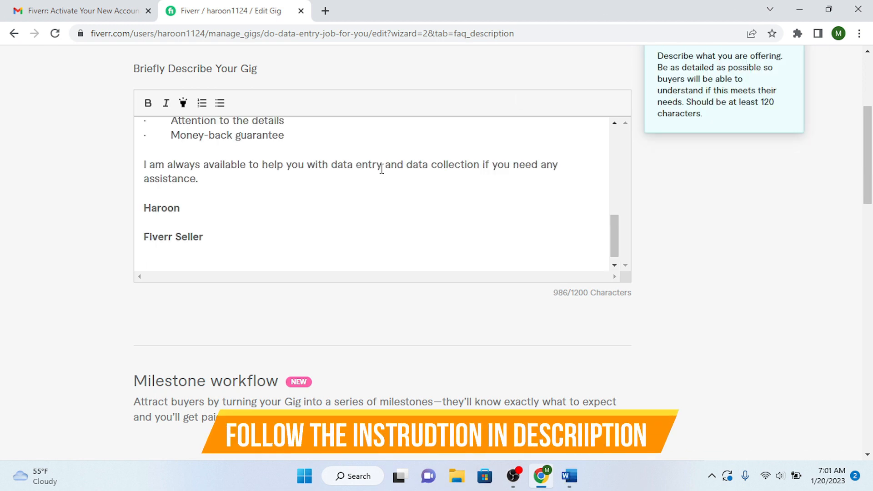
drag(617, 234, 610, 126)
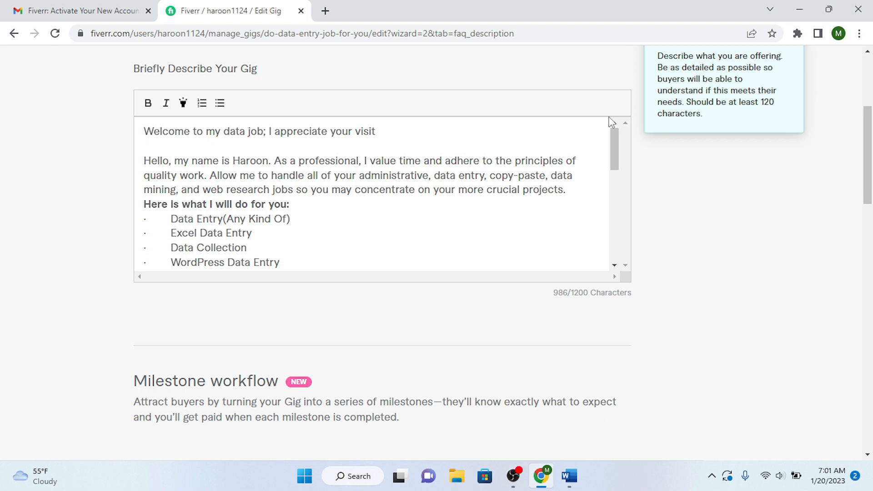
drag(871, 155, 871, 320)
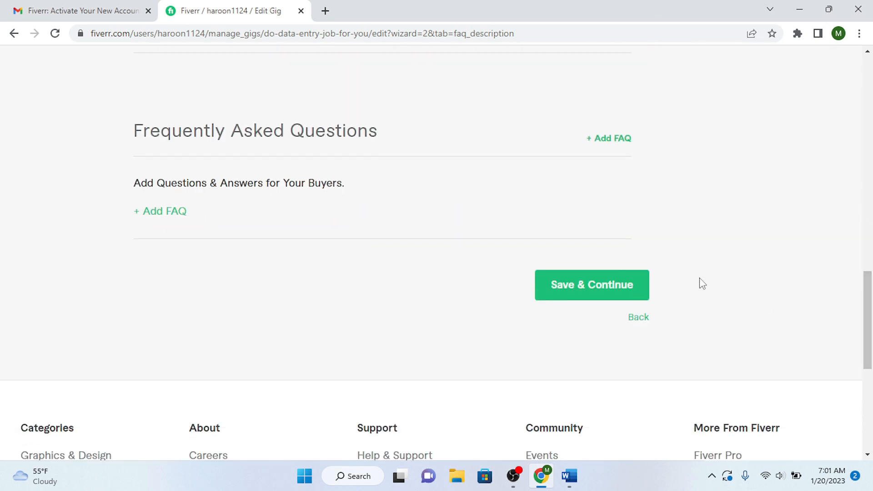
click(576, 298)
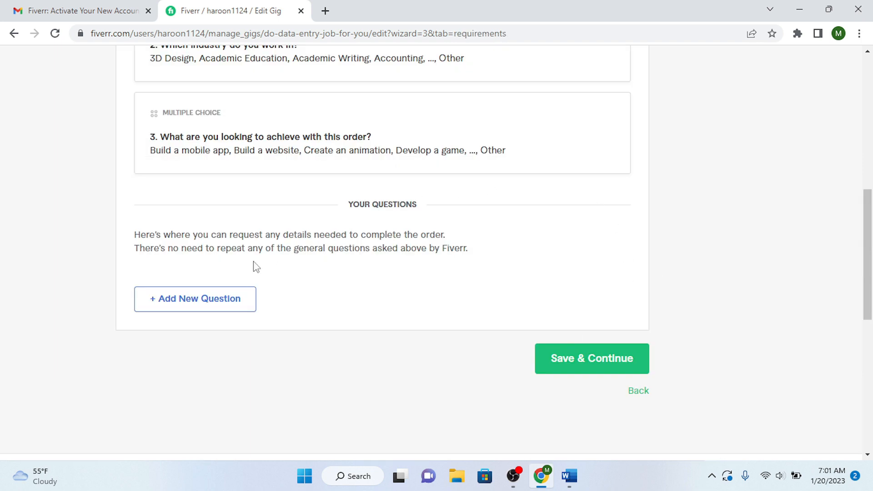
- Add a free-text buyer question 'please write your requirements' and save the Requirements step
click(232, 299)
click(285, 275)
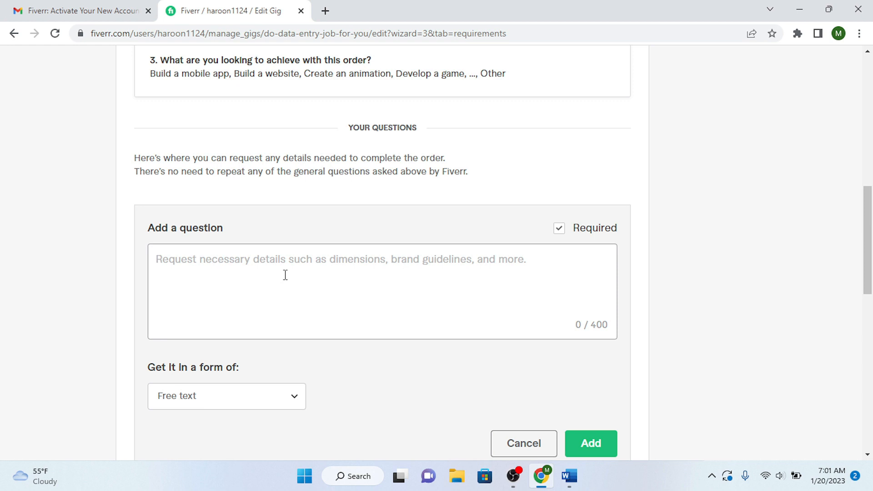
text(please write your requirements)
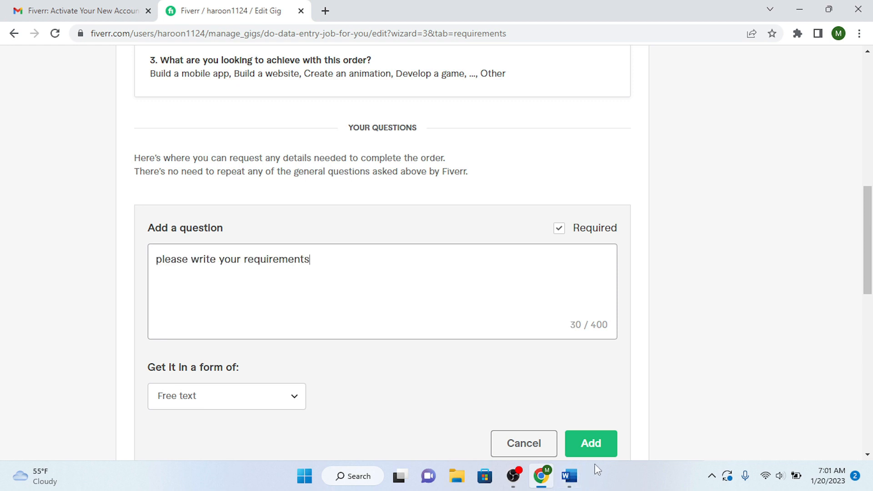
click(591, 453)
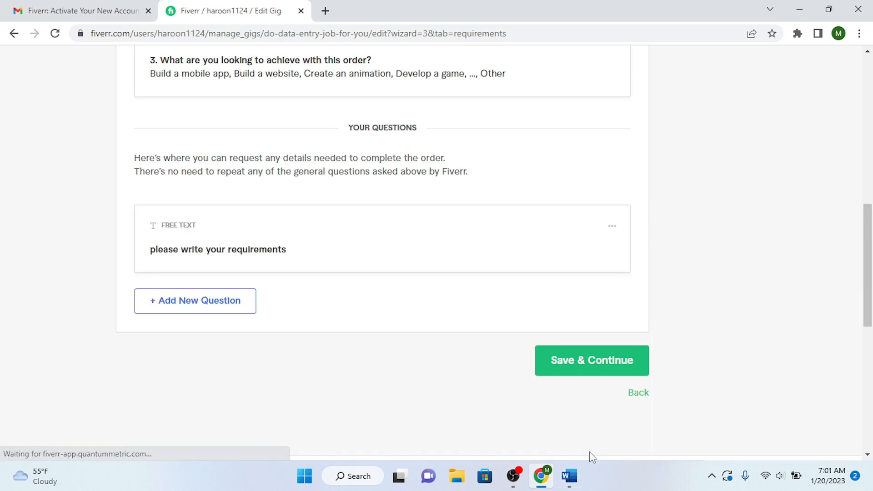
click(580, 371)
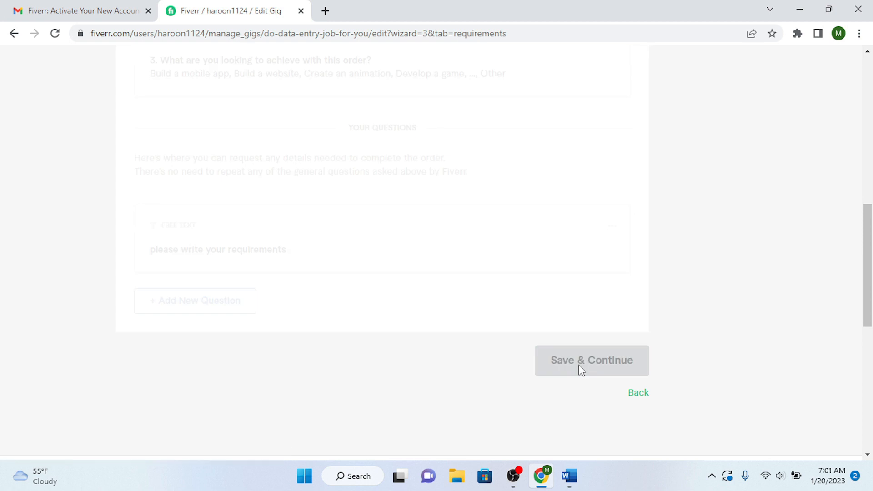
- Scroll the Gallery step down to the empty Images (up to 3) section
drag(872, 119, 869, 155)
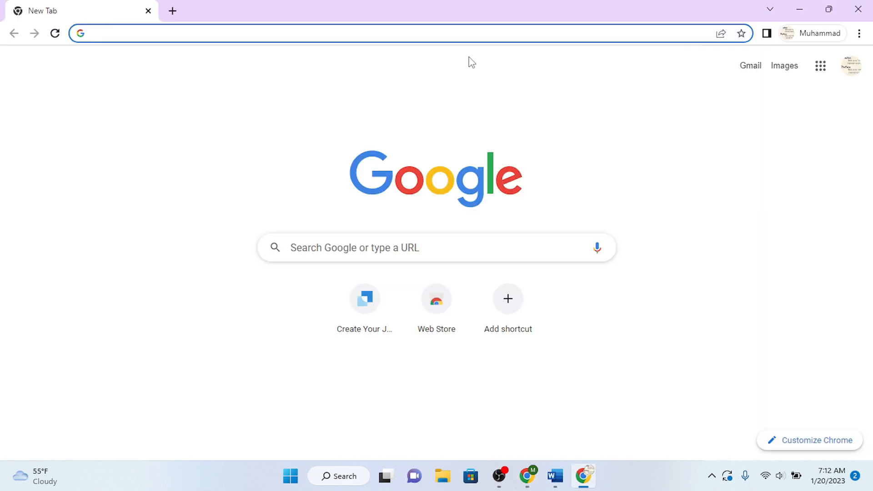
- Open canva.com and start a new YouTube Thumbnail design at 1280 × 720 px
text(canva)
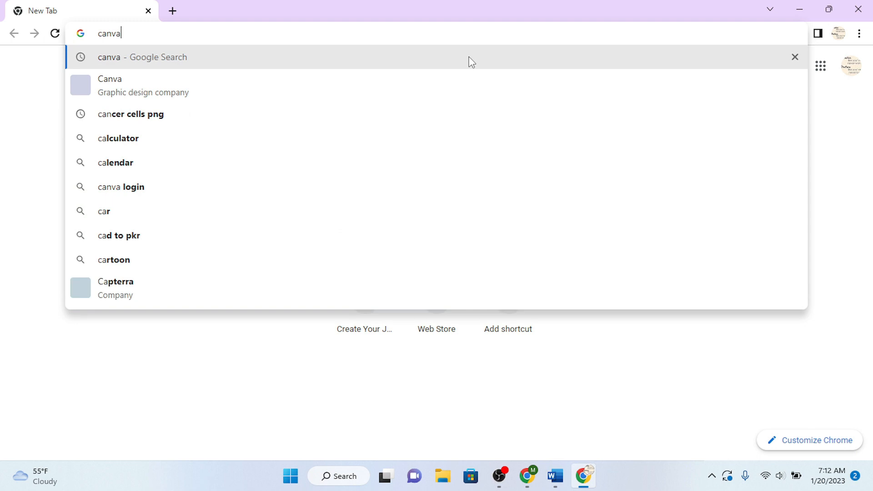
click(643, 89)
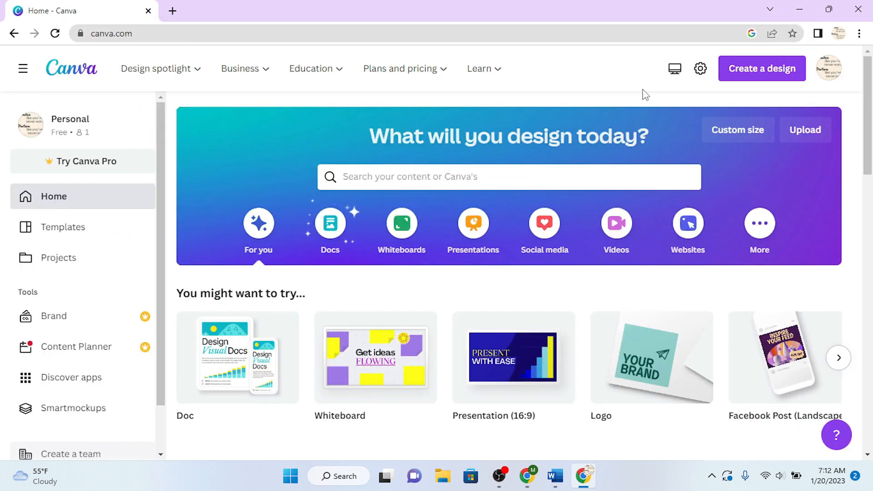
click(747, 67)
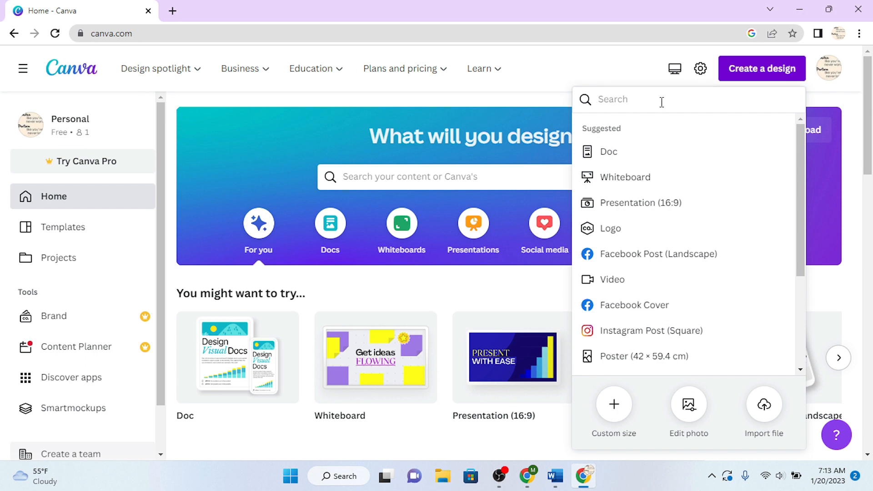
text(yotube thumbna)
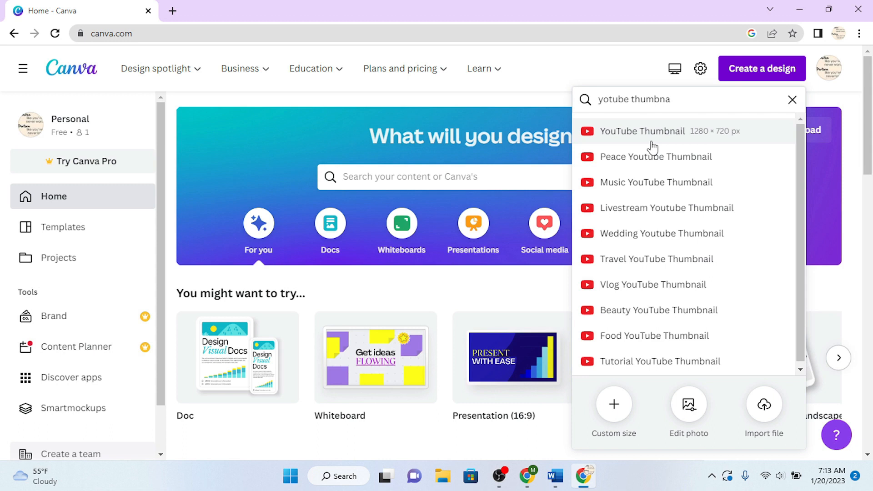
click(653, 136)
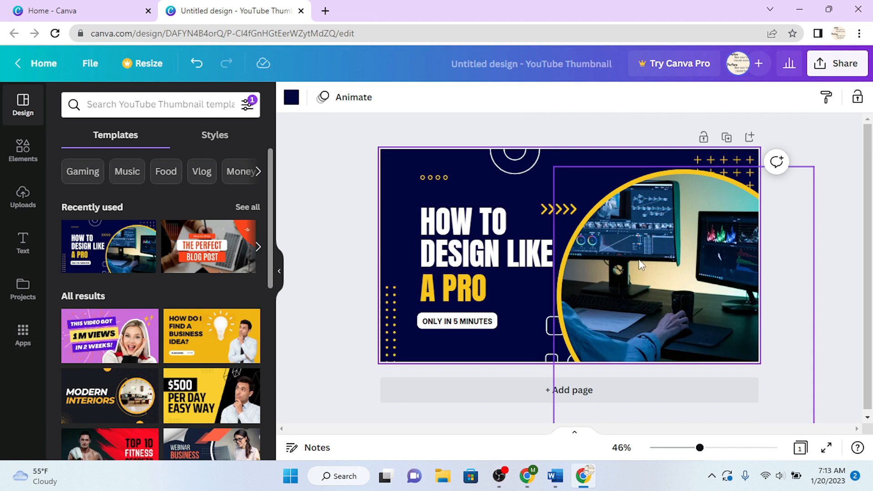
- Change the template headline to 'I WILL DO DATA ENTRY' on two lines
click(503, 237)
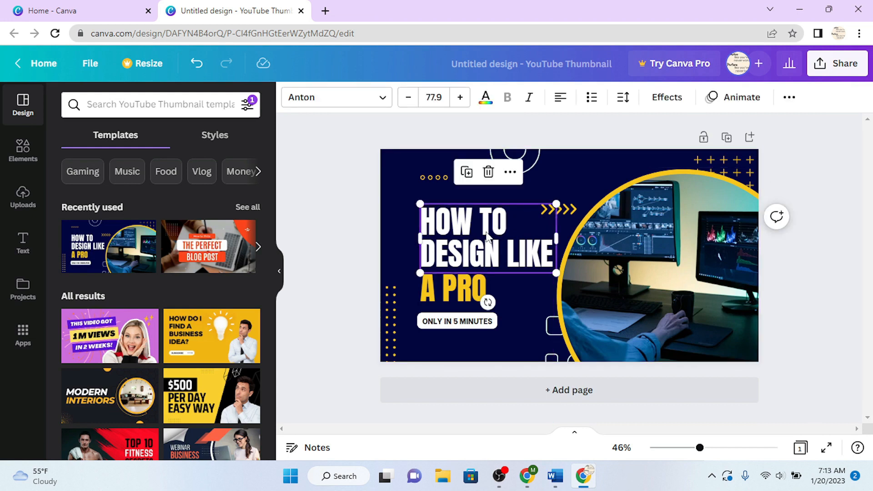
click(520, 262)
key(ctrl+a)
key(BackSpace)
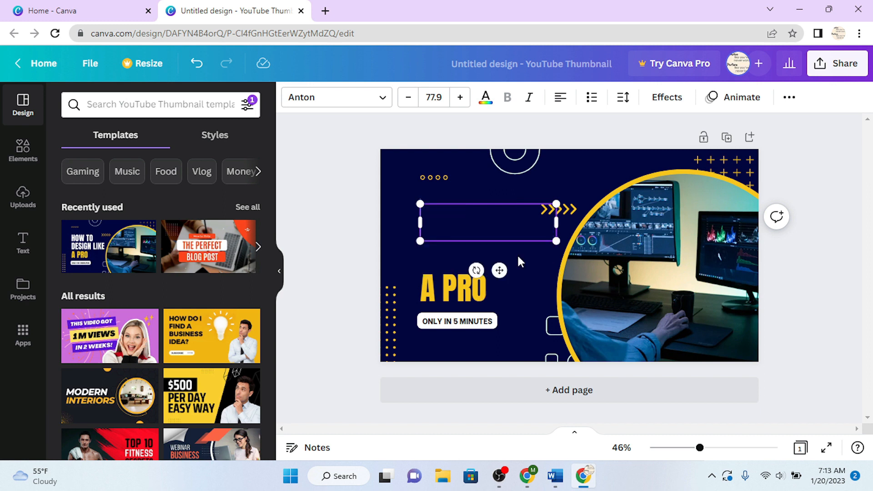
text(I WILL DO)
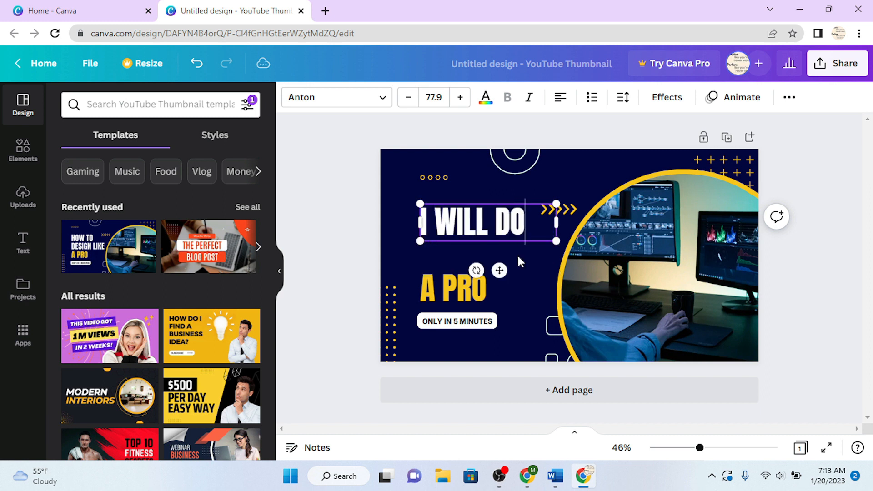
key(Return)
text(DATA E)
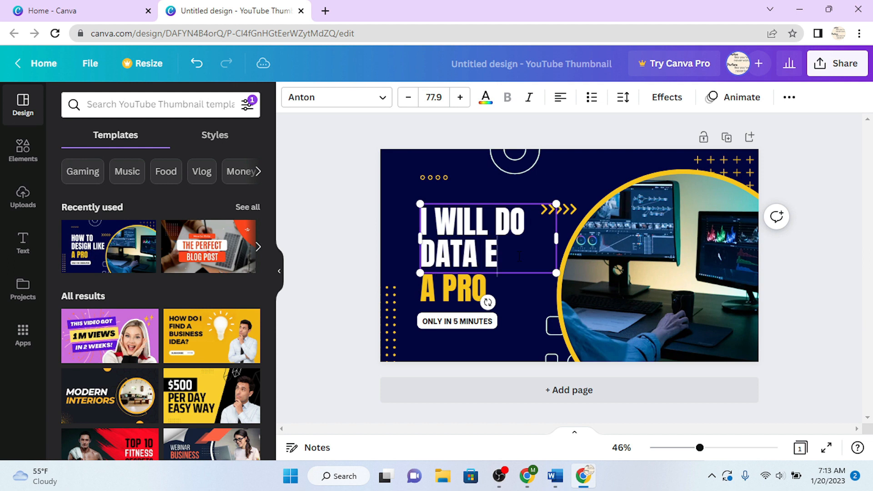
text(NTRY)
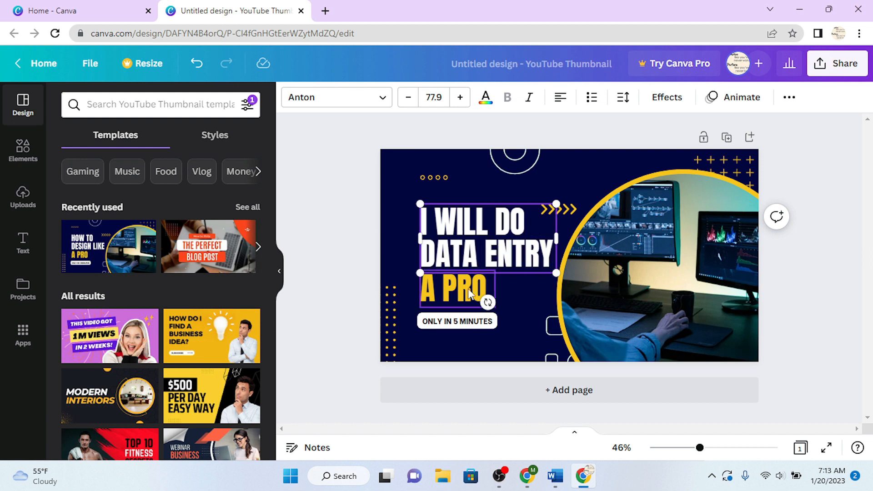
- Replace the yellow 'A PRO' text with the seller's name and widen its box to fit
click(470, 295)
click(469, 294)
text(O)
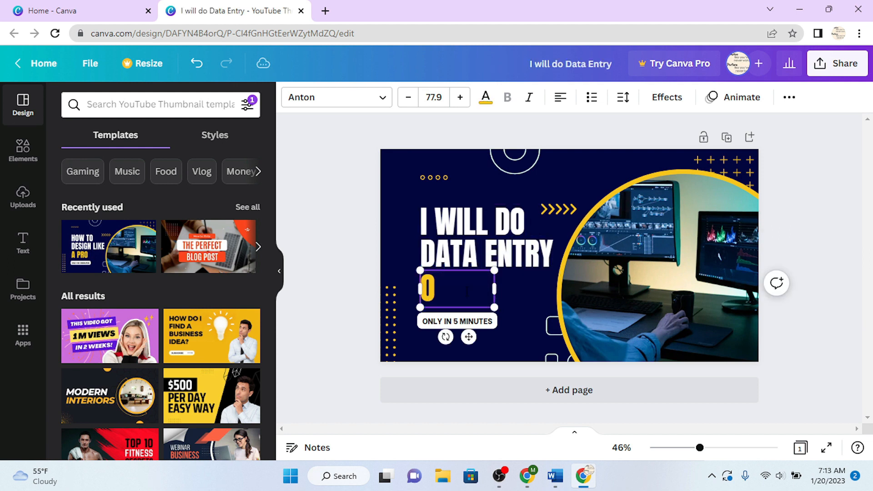
key(BackSpace)
text(HARO)
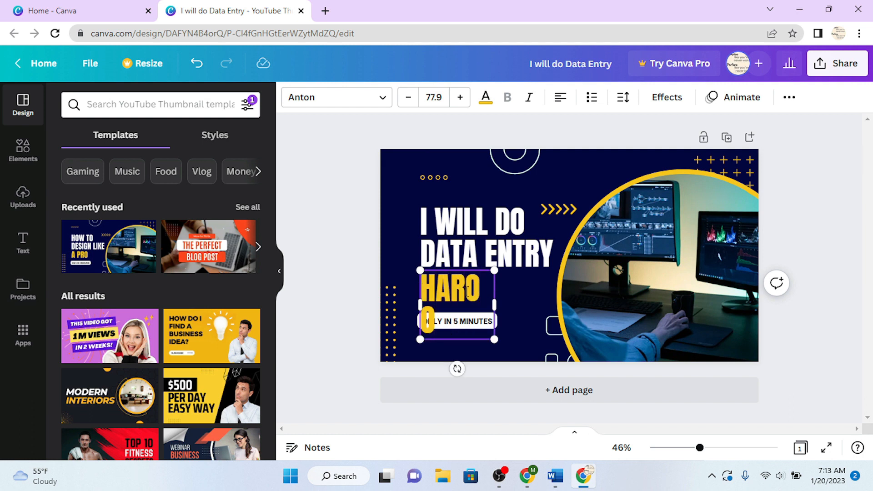
key(Return)
text(ON)
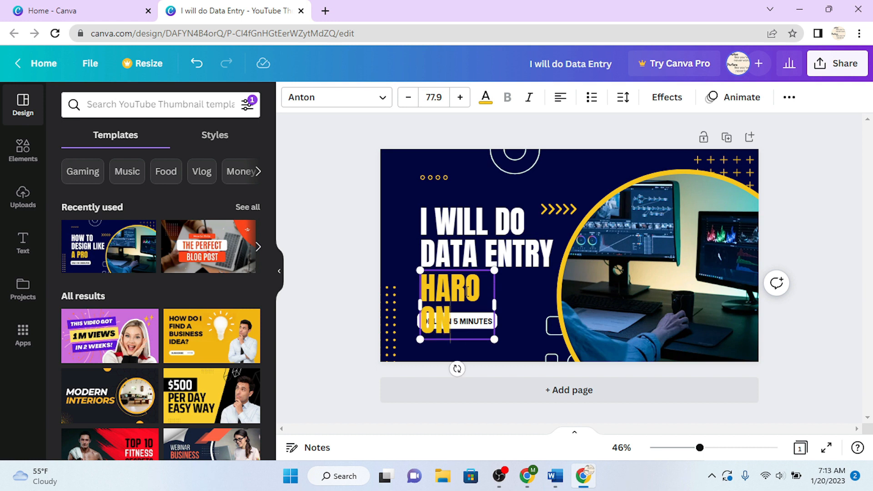
drag(494, 304, 527, 304)
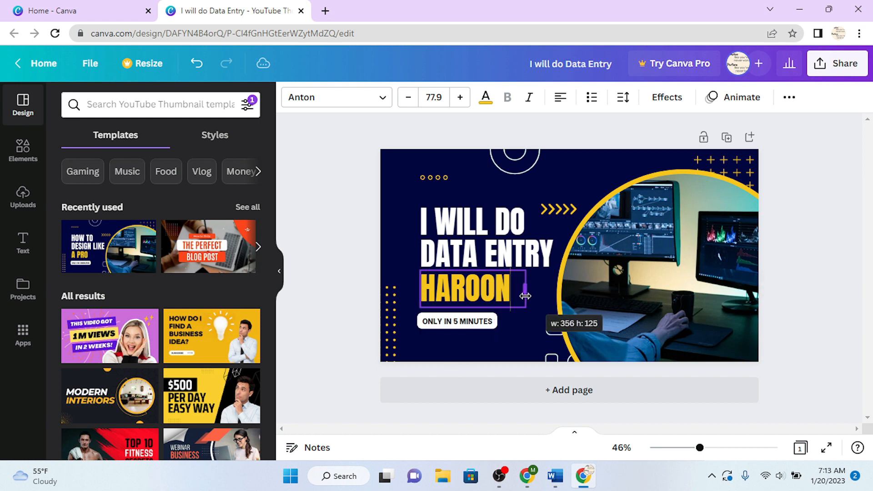
- Download the thumbnail as 'I will do Data Entry.png' and browse for a Fiverr gig image
click(833, 68)
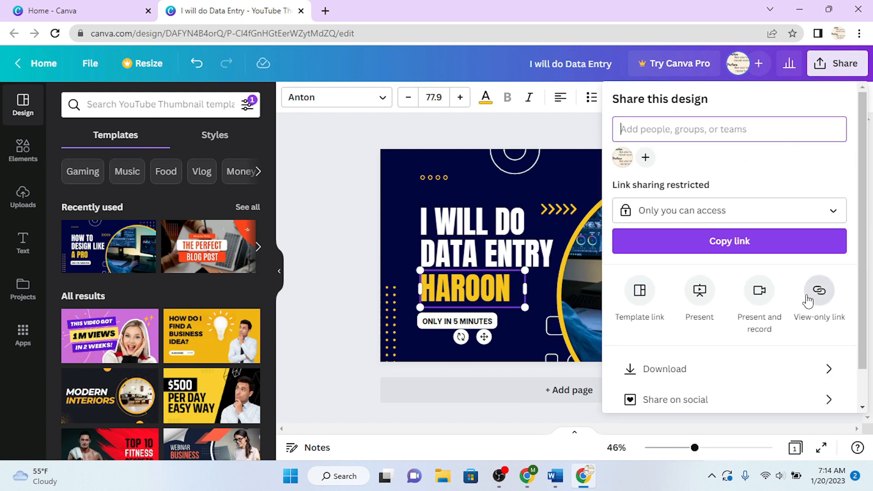
click(700, 376)
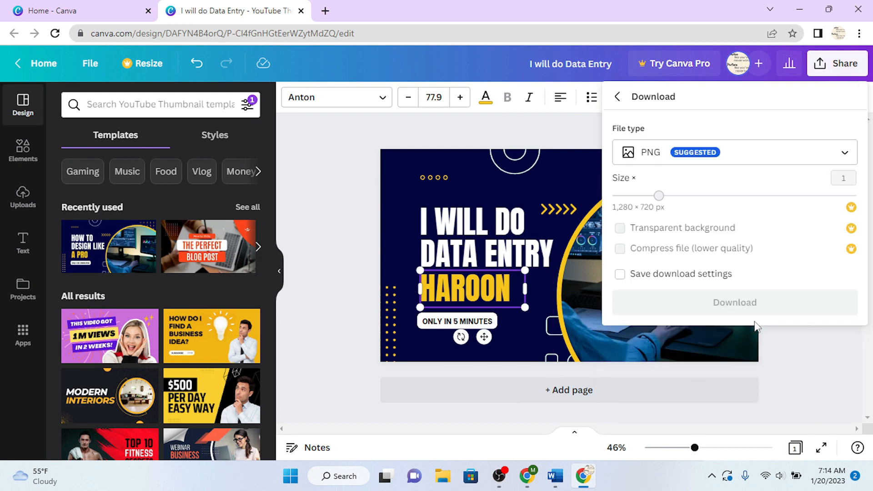
click(769, 302)
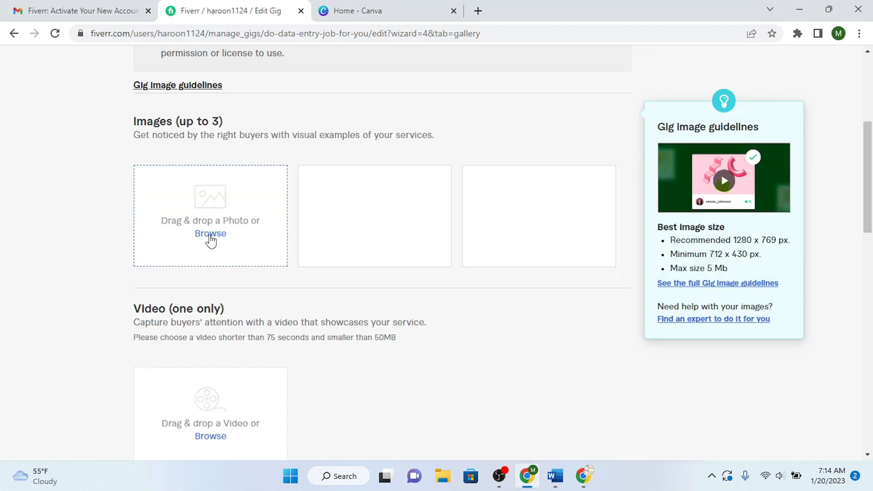
click(211, 235)
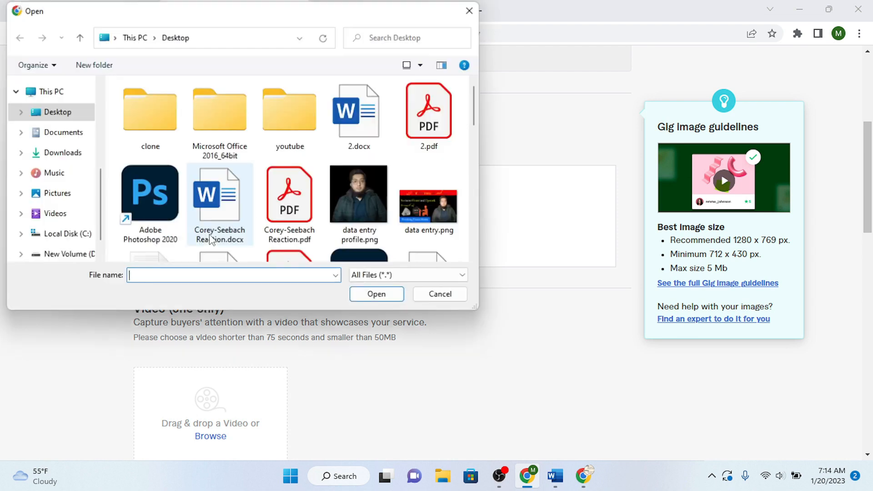
- Upload 'I will do Data Entry.png' from Downloads as the gig image and save the gallery
click(74, 163)
double_click(191, 120)
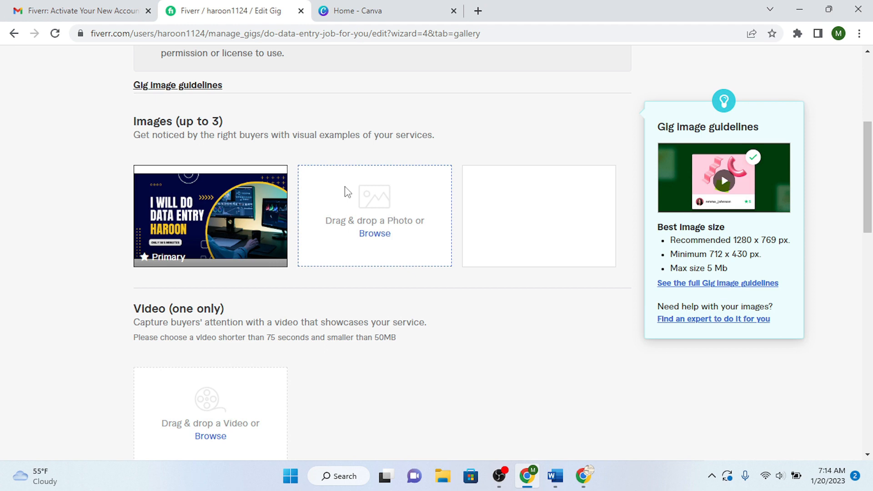
drag(872, 167, 872, 302)
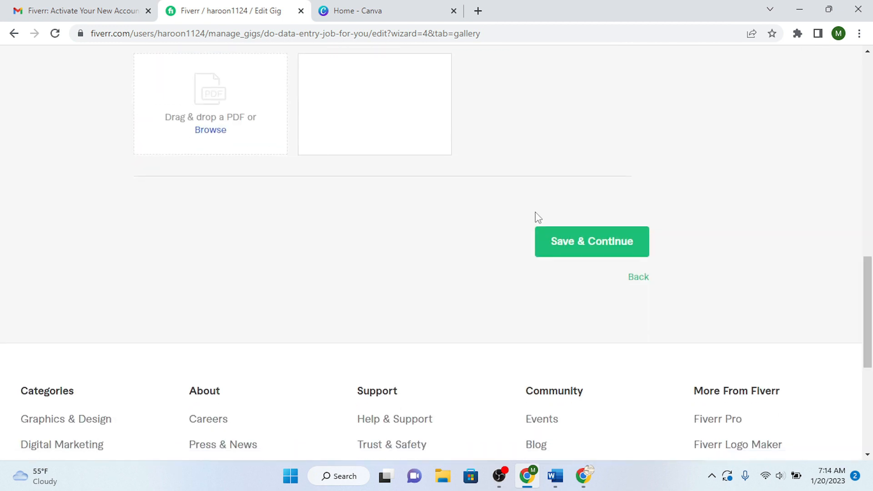
click(615, 236)
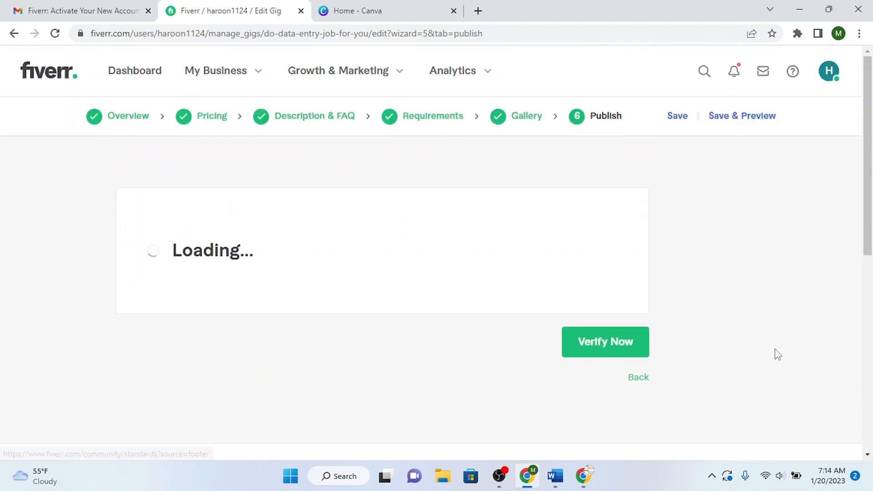
- Declare not being a U.S. person in the tax section, save it, and begin phone verification
drag(872, 139, 872, 255)
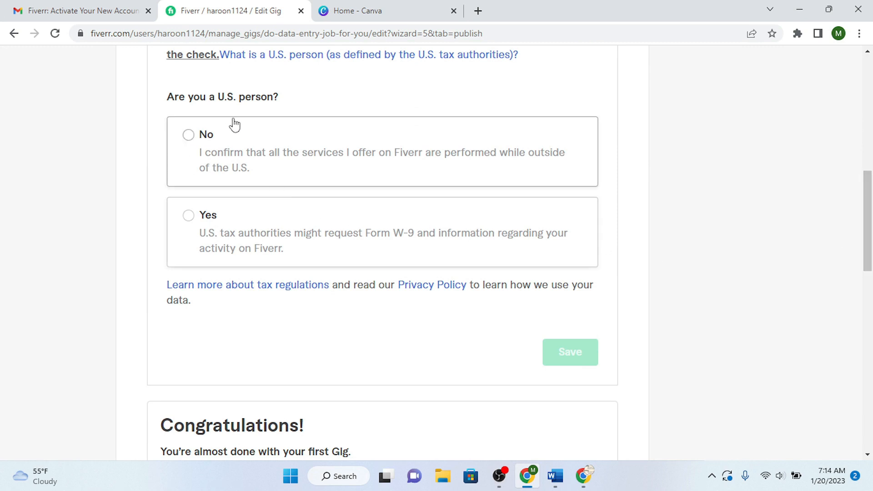
click(189, 136)
click(573, 359)
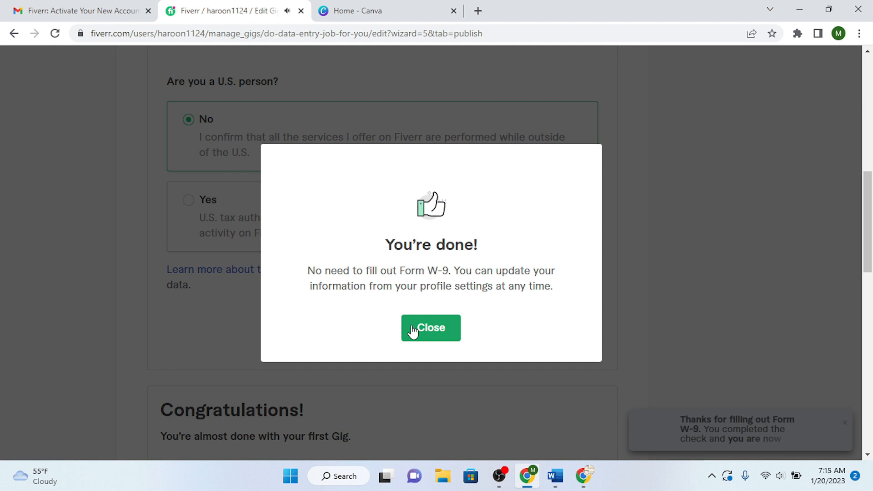
click(413, 330)
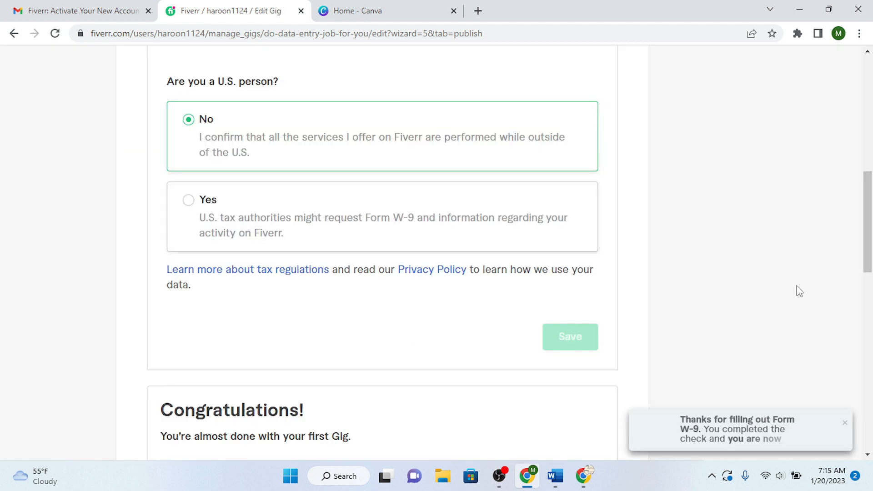
drag(869, 239, 870, 322)
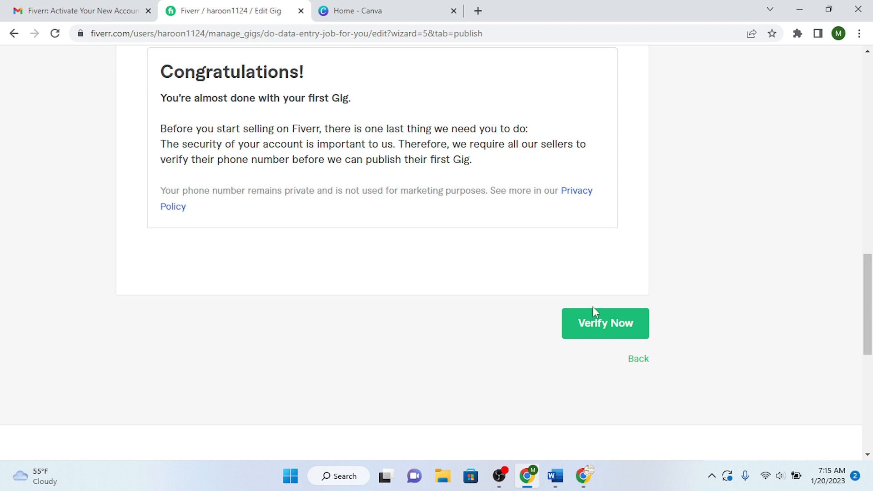
click(599, 328)
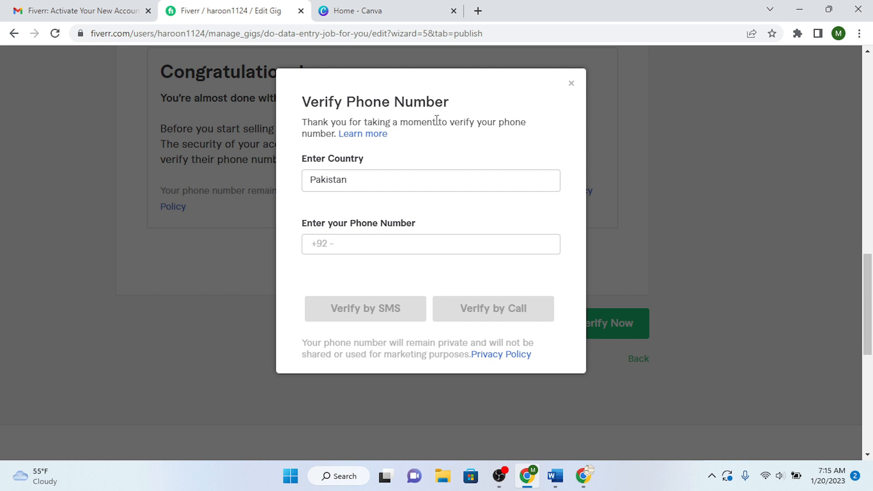
- Verify the phone number with a code sent by SMS
click(412, 252)
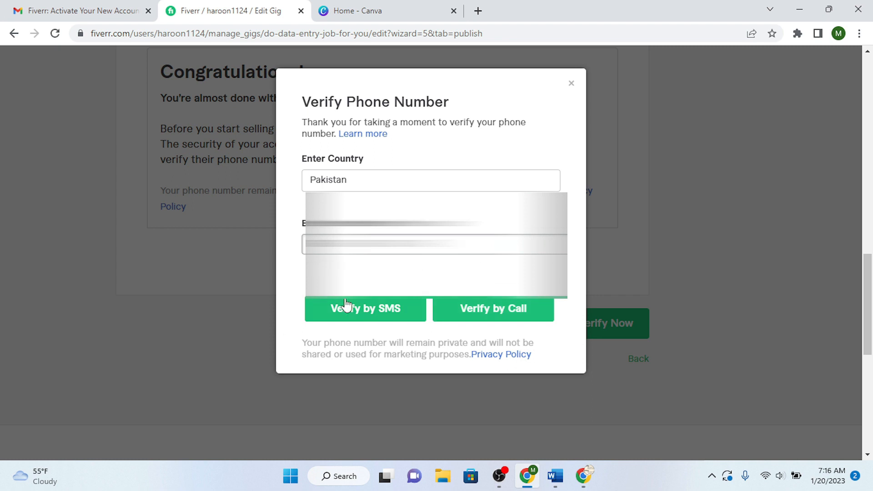
click(357, 308)
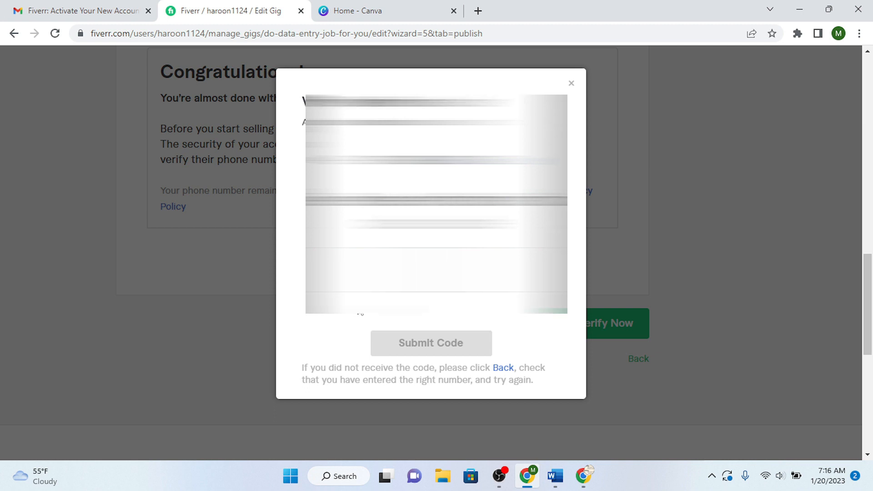
click(452, 347)
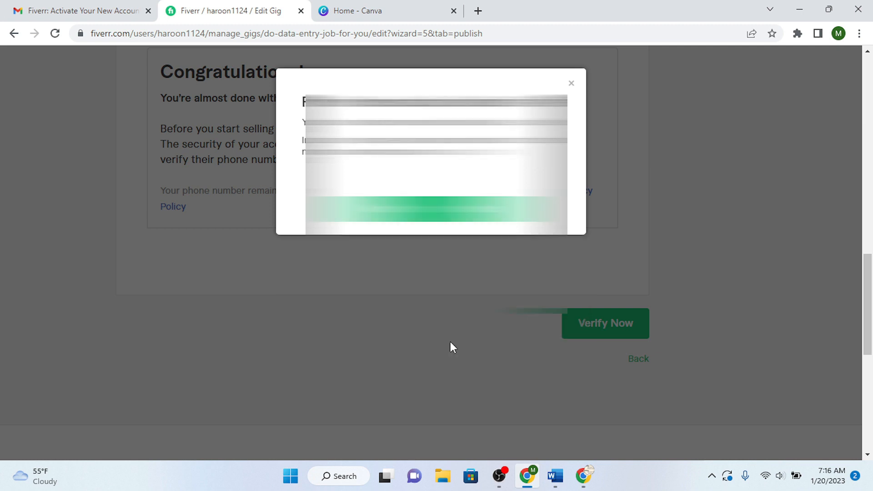
click(437, 209)
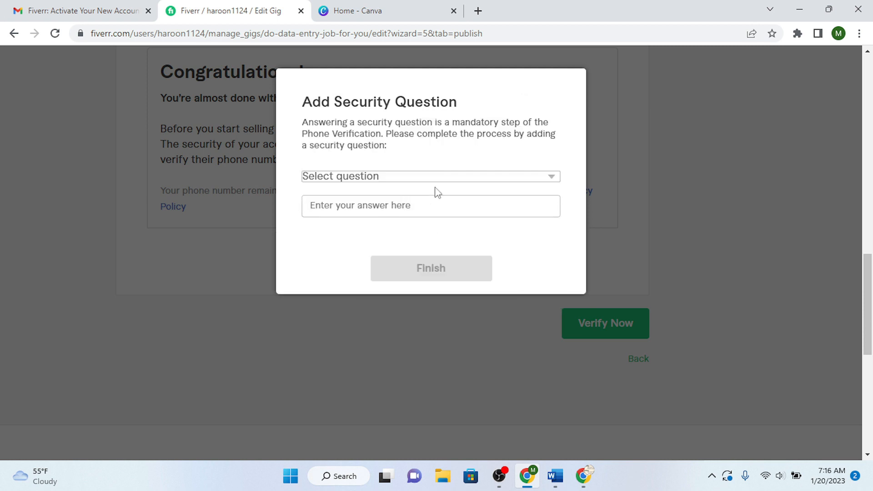
- Set the elementary school security question with an answer and finish verification
click(491, 180)
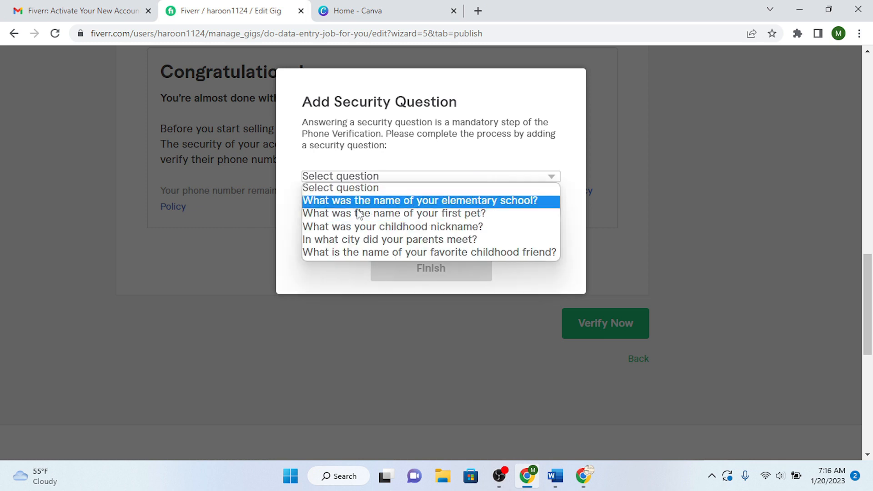
click(409, 201)
click(410, 205)
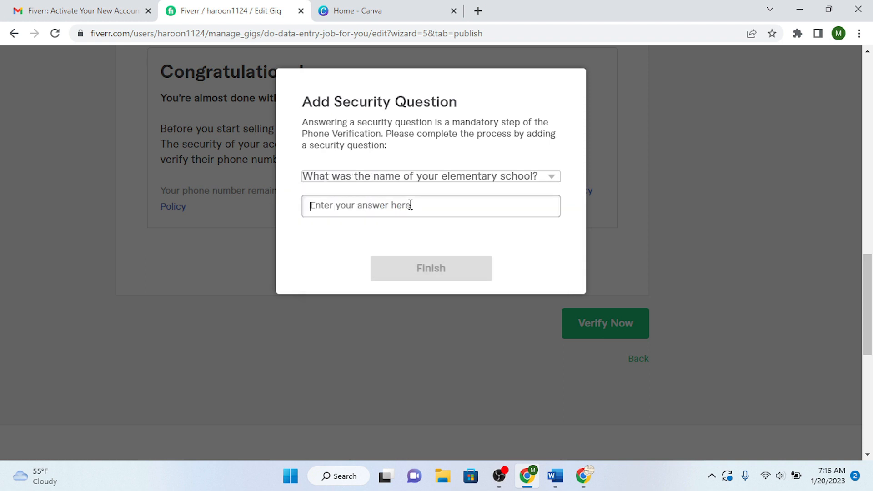
text(abc)
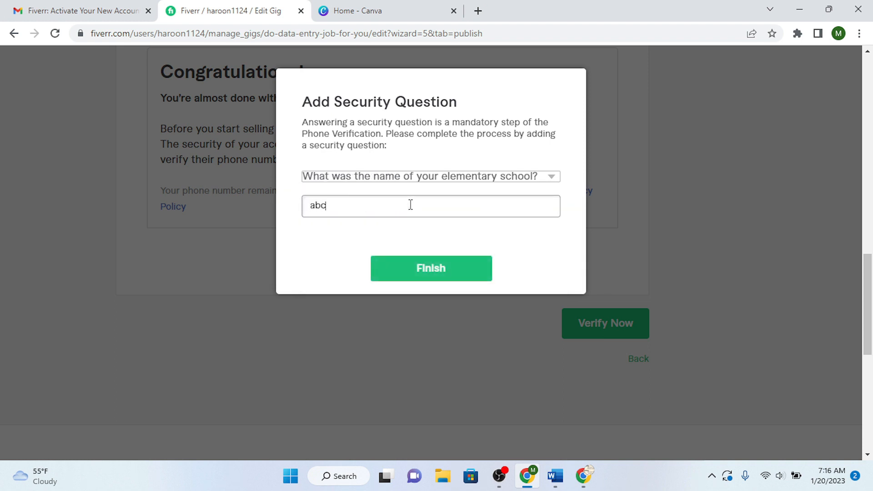
click(438, 266)
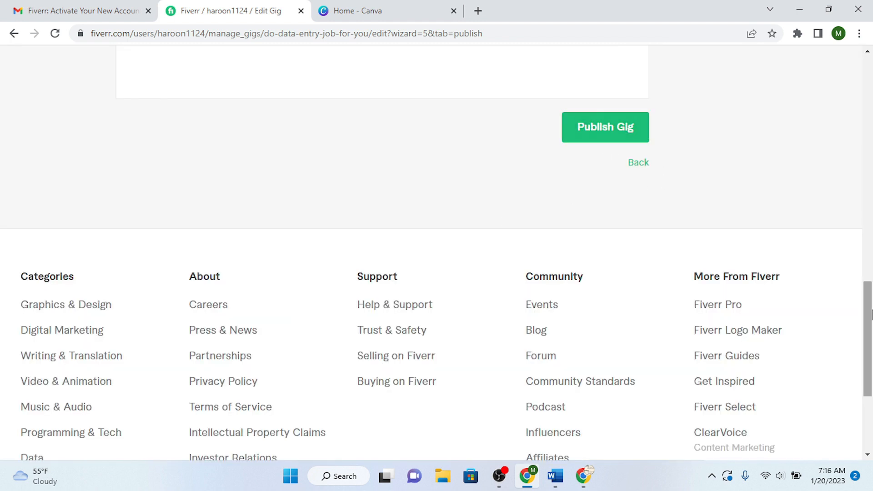
- Publish the 'do data entry job for you' gig and return to the Gigs list
scroll(871, 314, up, 5)
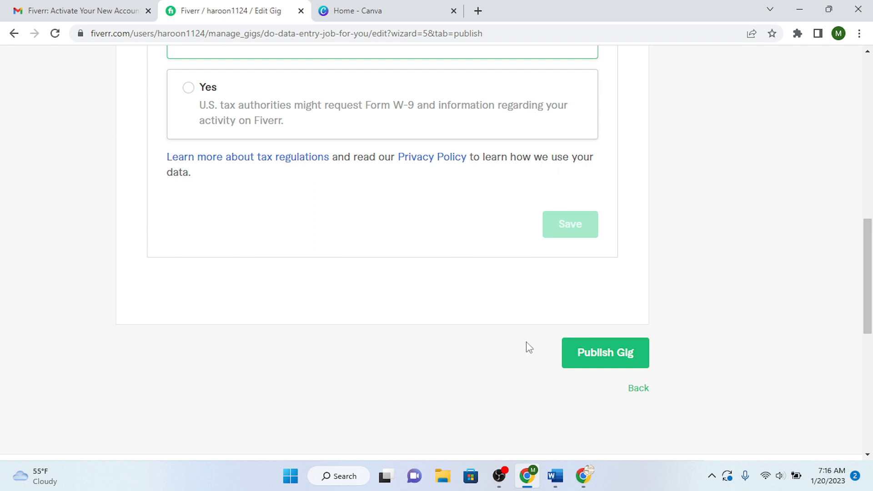
click(617, 364)
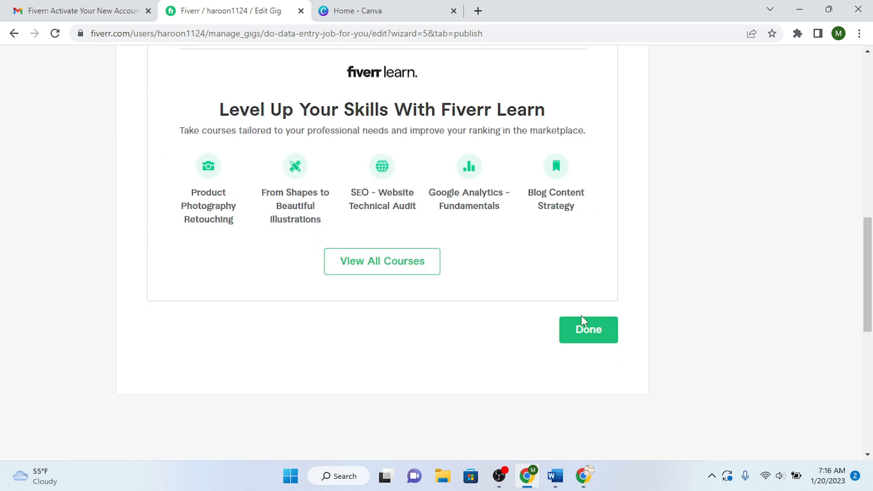
click(586, 332)
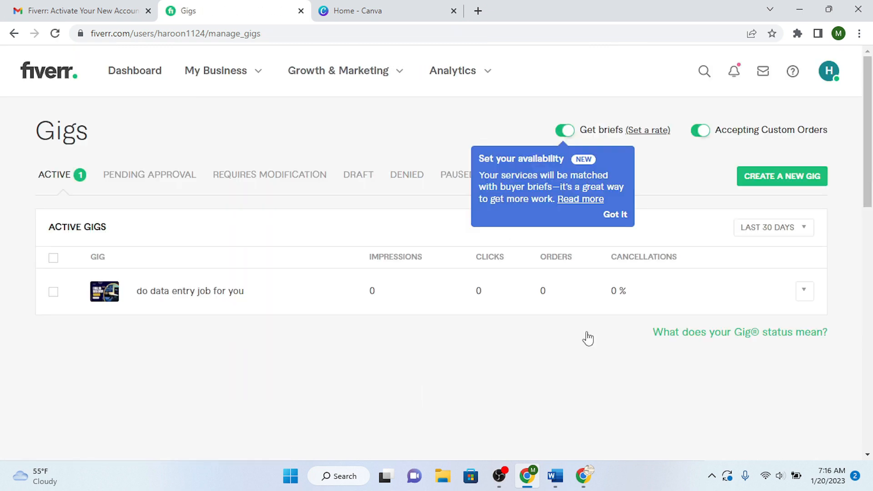
- Expand the active gig's details on the Gigs page and check the Messages inbox
click(190, 296)
mouse_move(869, 127)
mouse_down()
mouse_move(871, 269)
mouse_move(871, 125)
mouse_up()
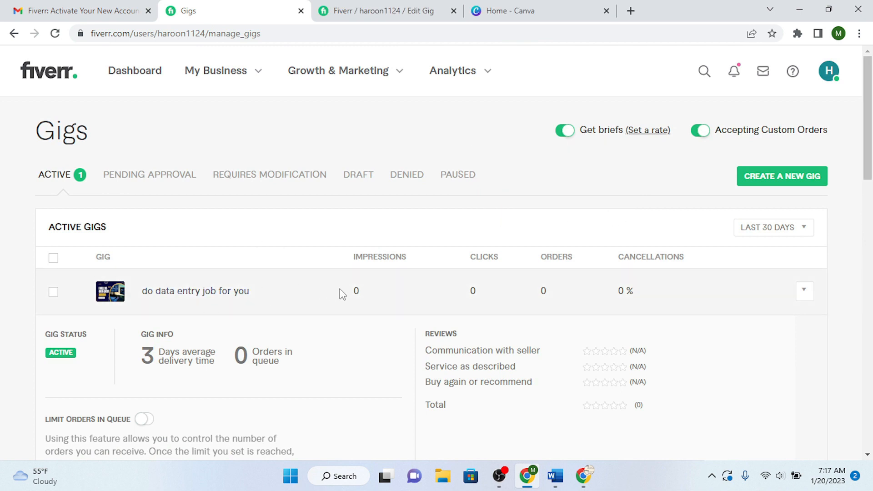
click(763, 73)
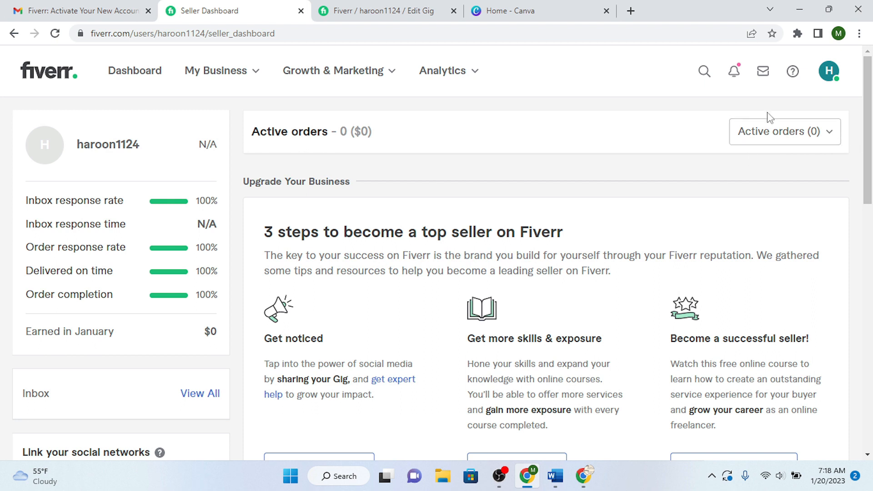
- Visit the Orders page, then the Earnings page showing $0.00 balance, via My Business
click(228, 76)
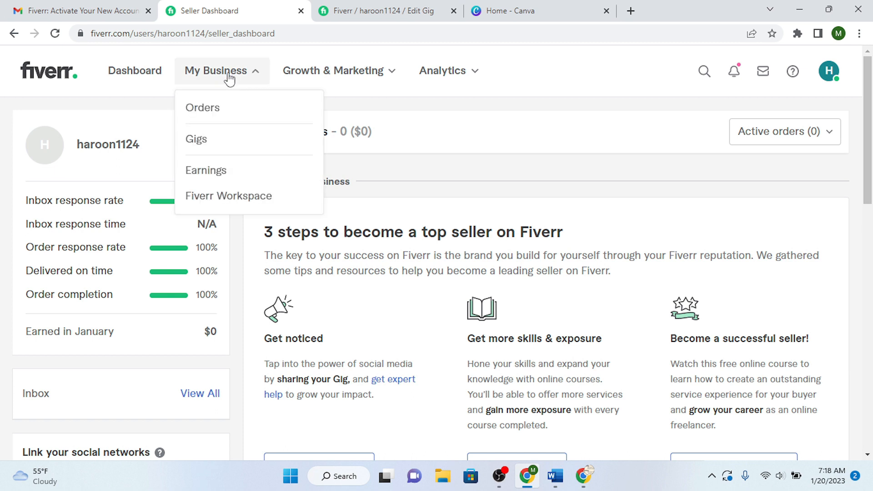
click(223, 111)
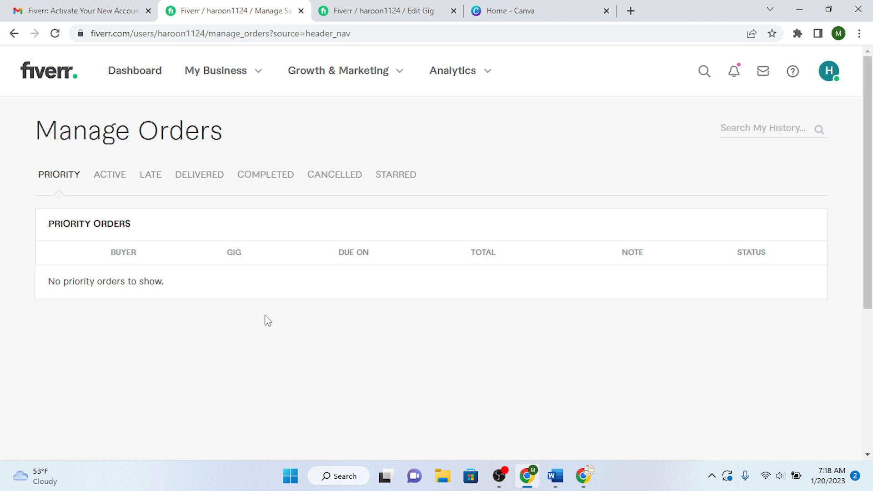
click(224, 73)
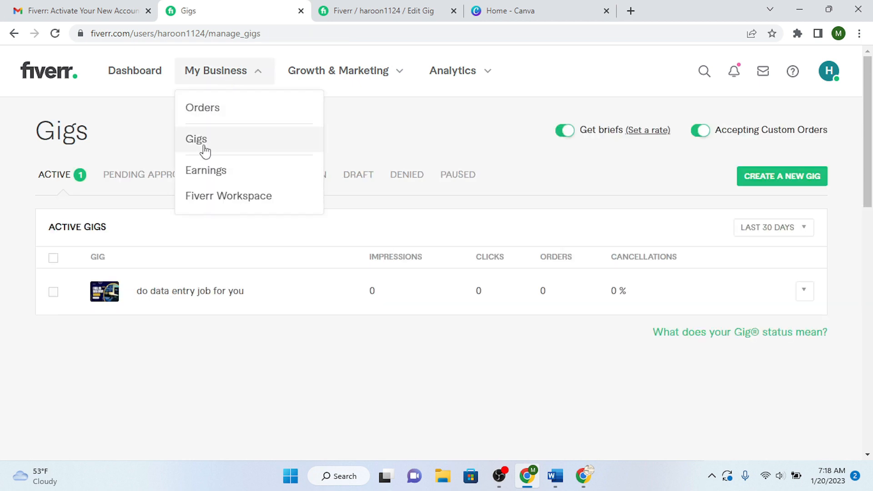
click(212, 177)
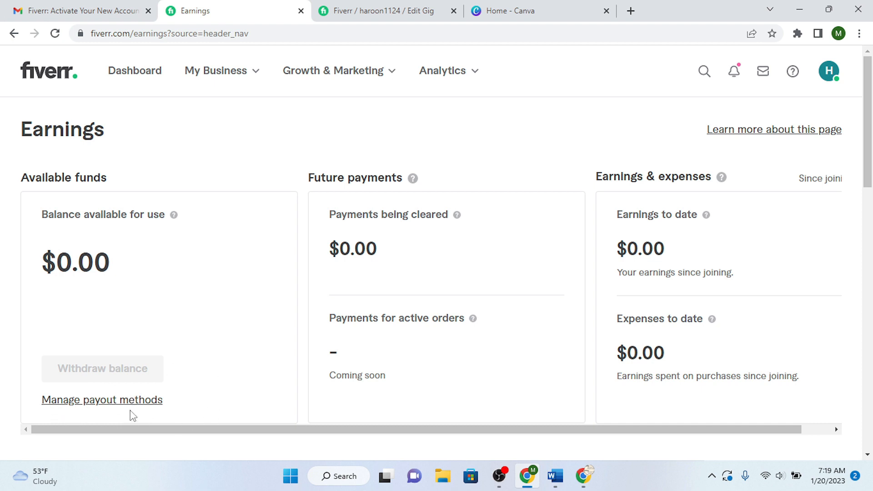
- Open the Withdraw balance page and confirm PayPal and bank transfer are unavailable with $0.00 available
click(115, 403)
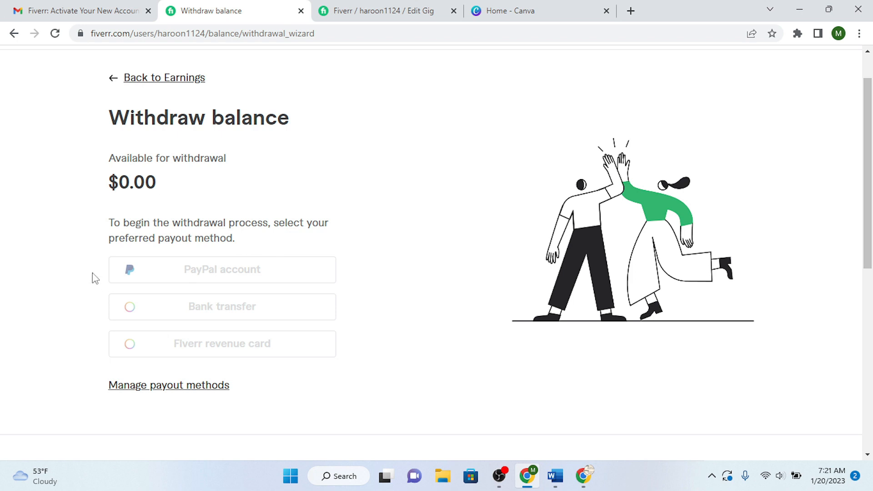
mouse_move(199, 305)
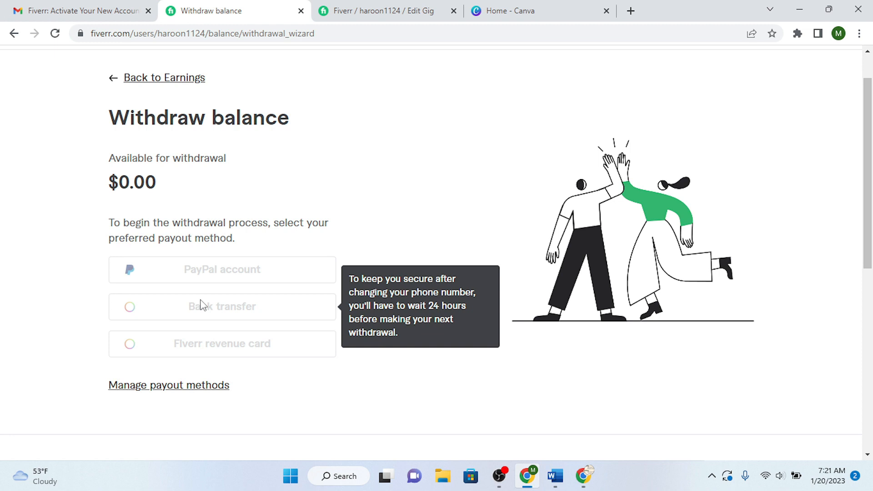
mouse_move(324, 265)
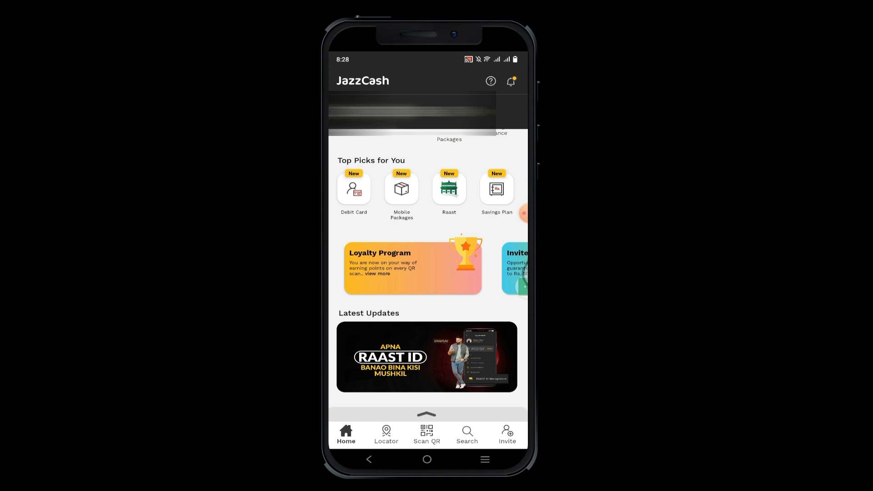
- In JazzCash, expand the home sheet and start a Payoneer transfer from the Money Transfer options
click(427, 414)
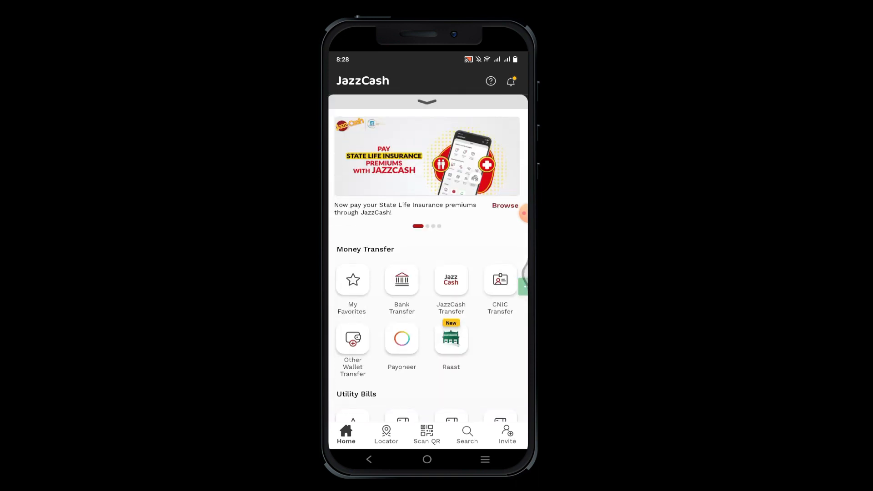
scroll(355, 318, down, 1)
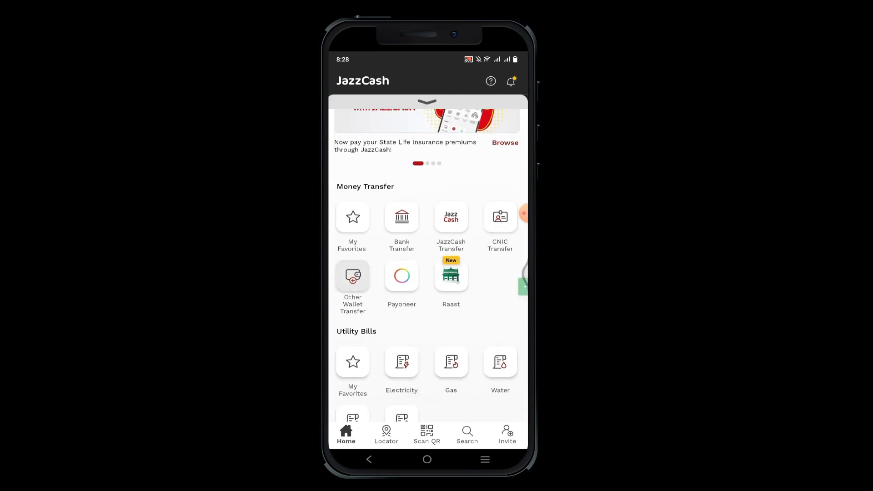
scroll(355, 291, up, 1)
scroll(355, 291, down, 2)
scroll(353, 245, up, 1)
scroll(353, 245, up, 1)
click(402, 305)
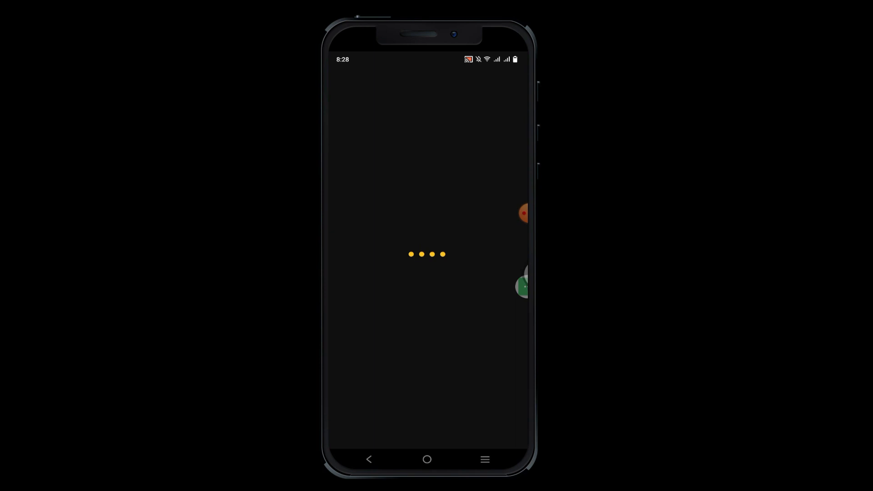